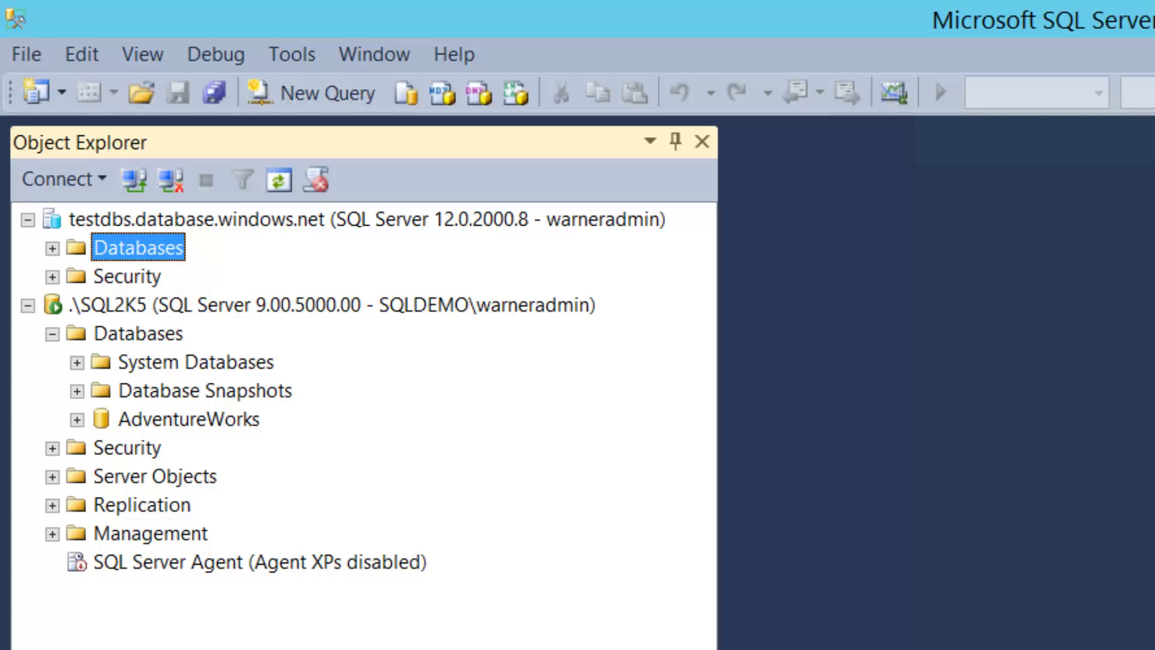
Start deploying the AdventureWorks database from the .\SQL2K5 server to Windows Azure SQL Database and go to the deployment settings
left_click(219, 418)
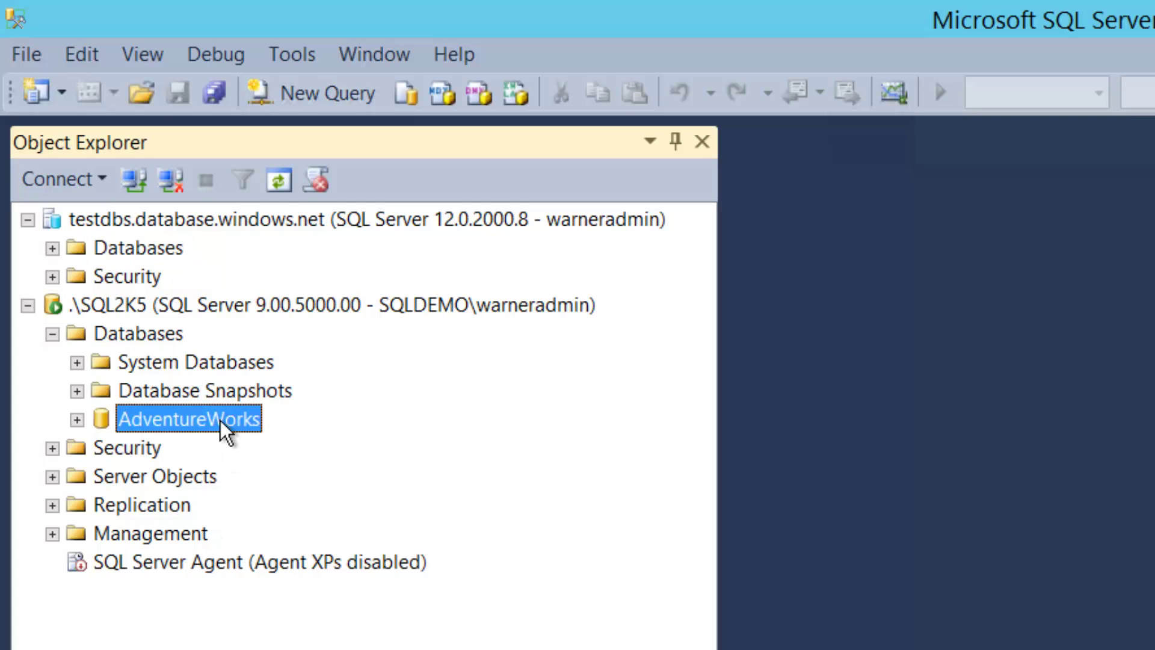
right_click(182, 347)
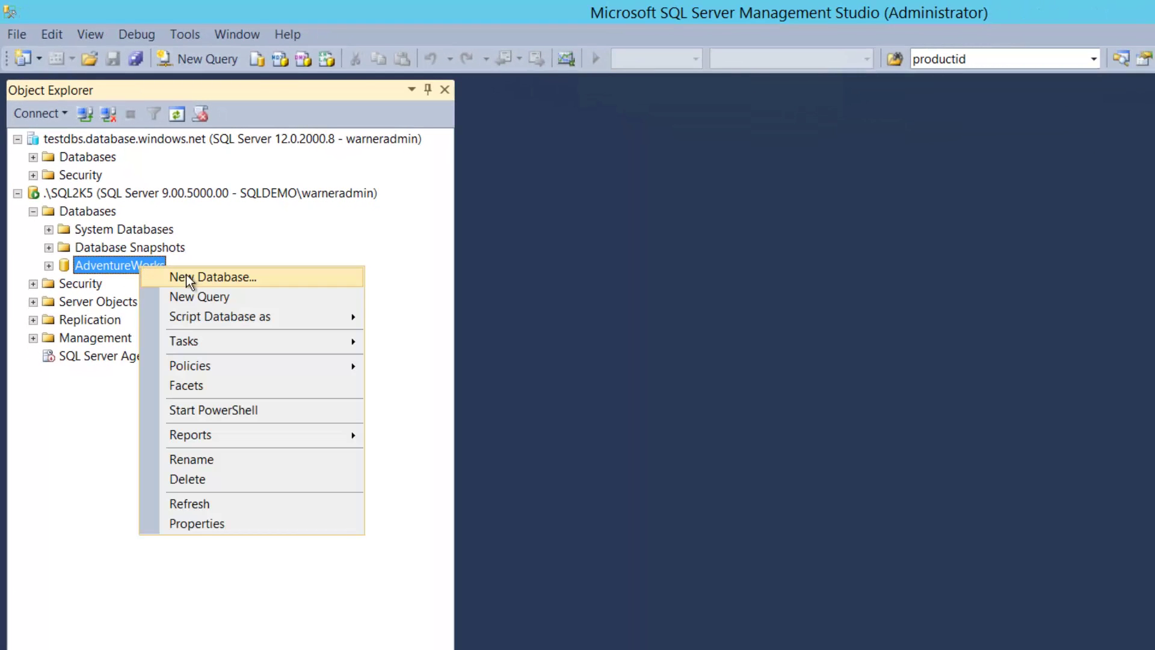
mouse_move(240, 345)
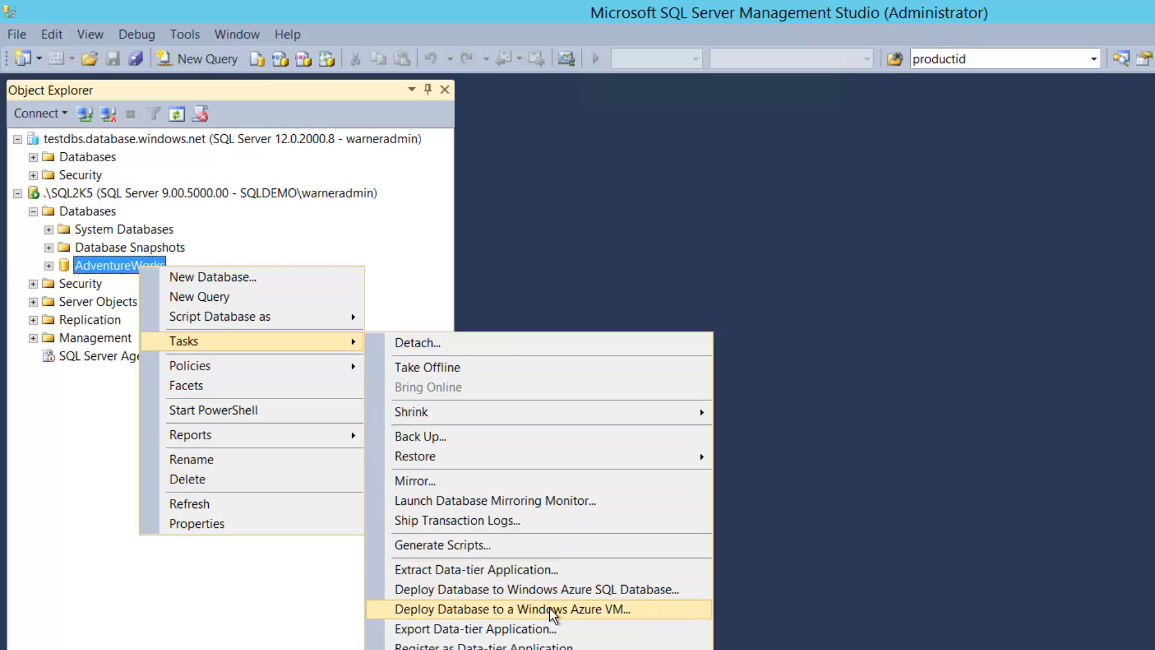
left_click(698, 592)
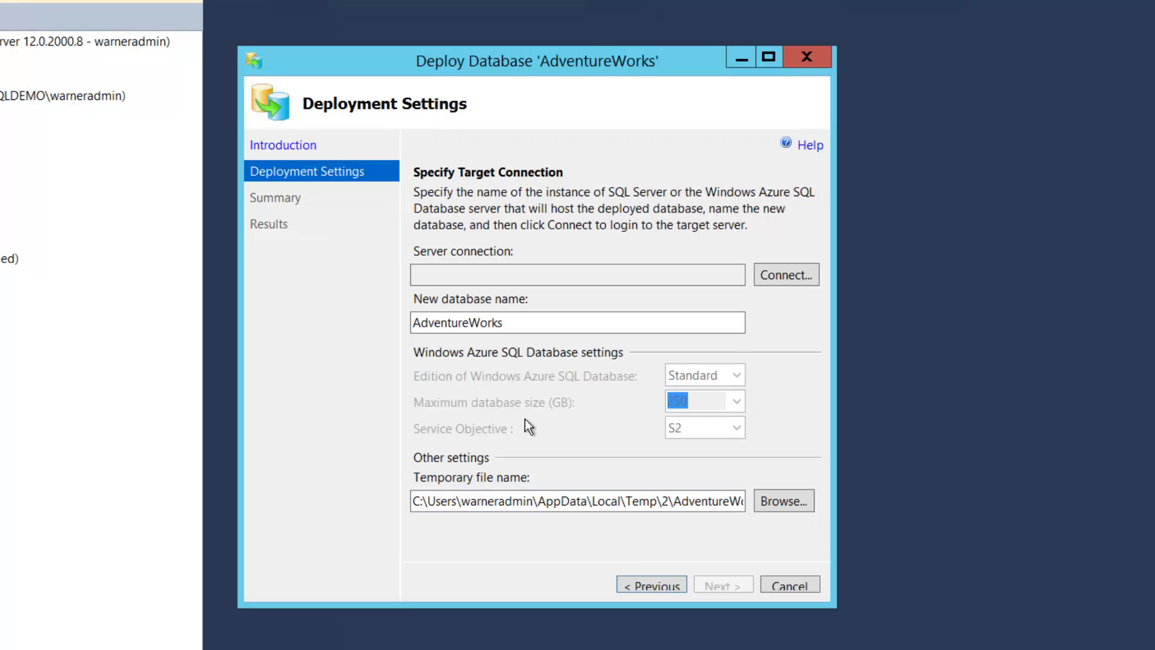
Connect the deployment target to the testdbs.database.windows.net server using its saved SQL Server Authentication login
left_click(782, 283)
left_click(687, 244)
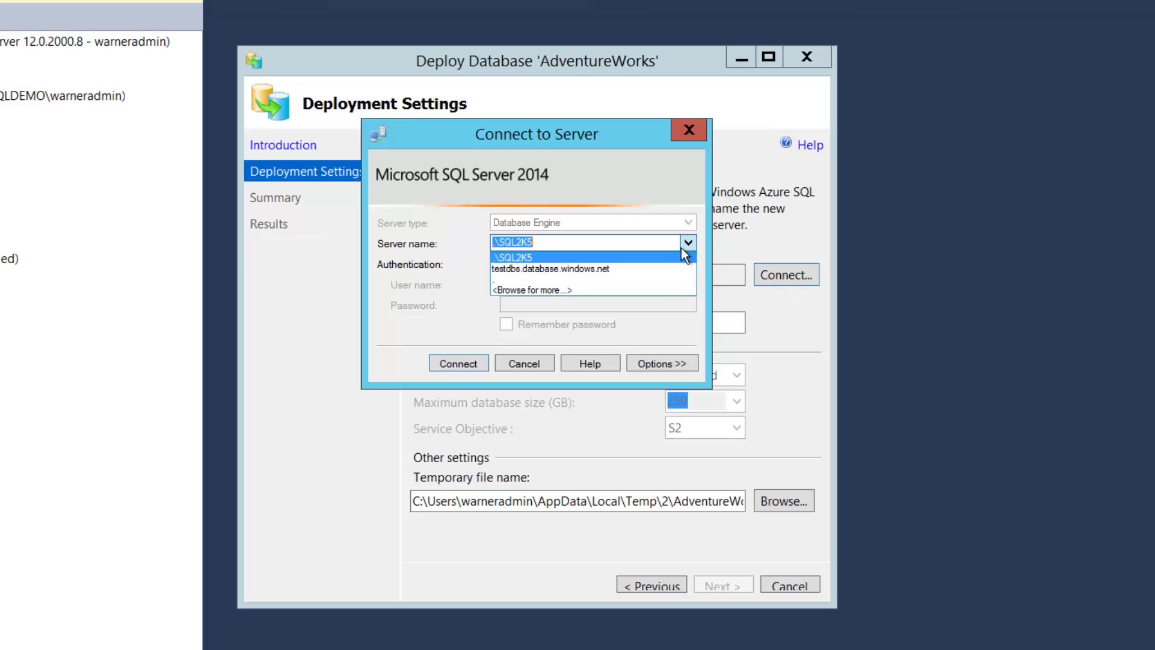
left_click(666, 266)
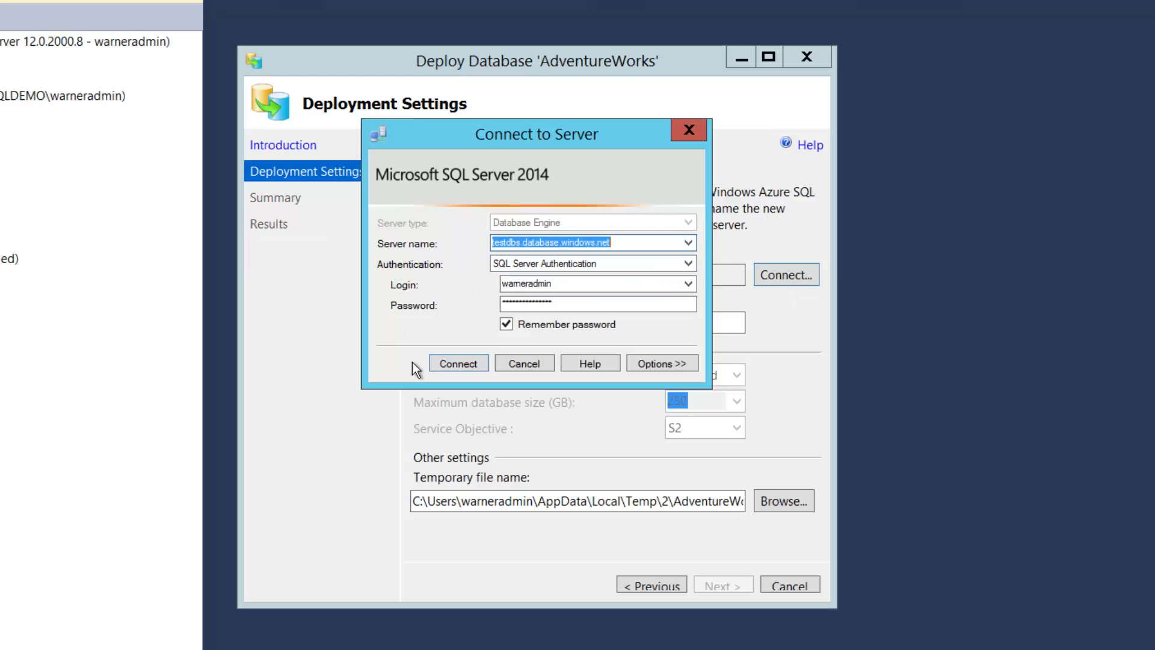
left_click(437, 363)
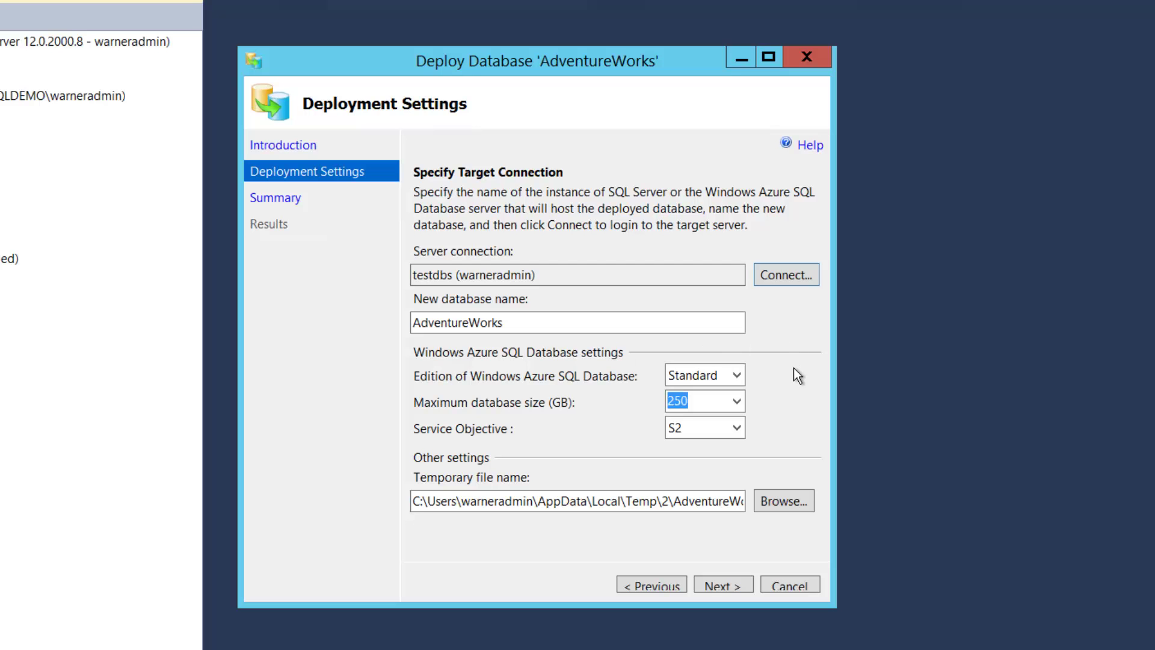
Review the available database editions, maximum sizes and service objectives, and the full temporary file name in the deployment settings
left_click(737, 375)
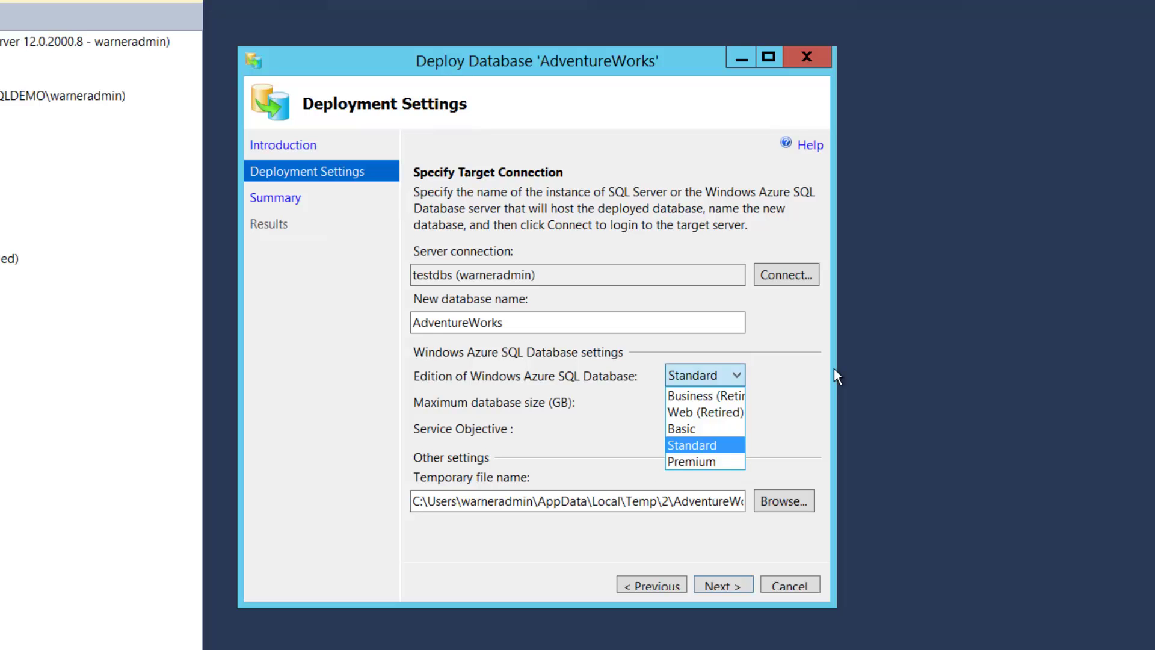
left_click(831, 369)
left_click(736, 401)
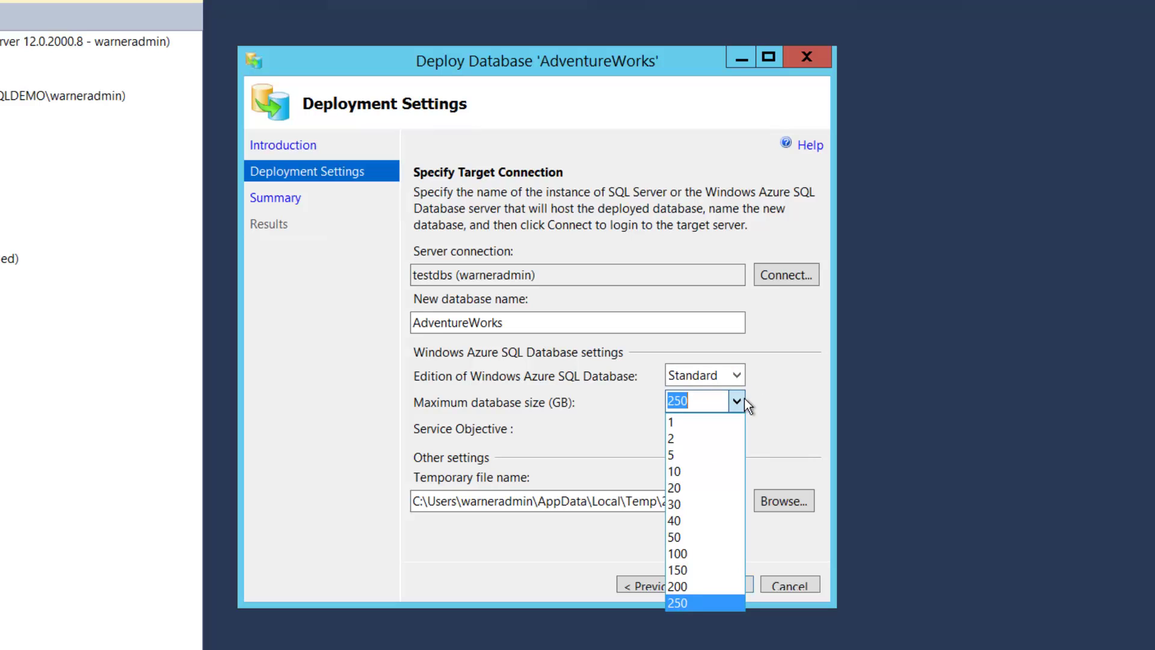
left_click(792, 401)
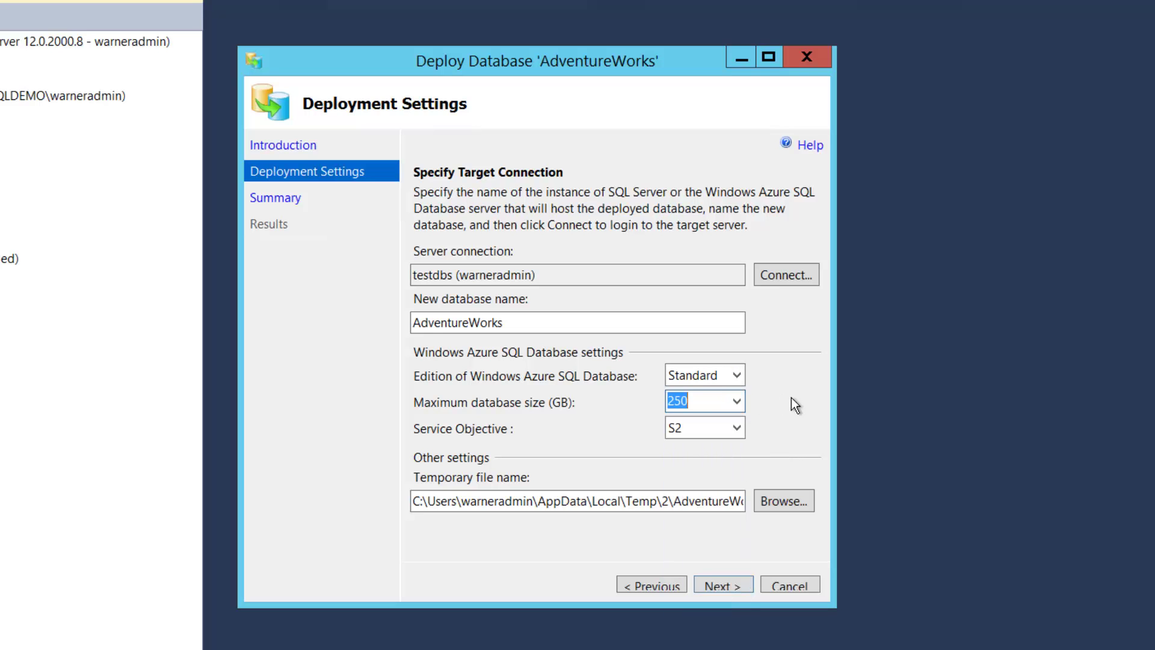
left_click(739, 425)
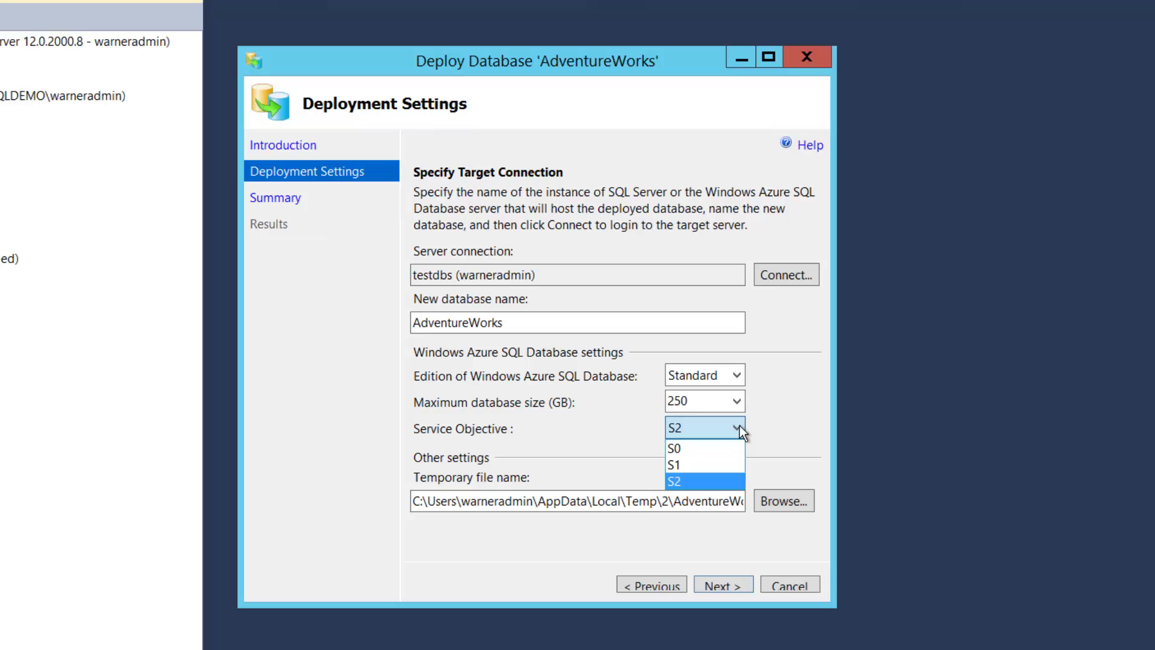
left_click(738, 426)
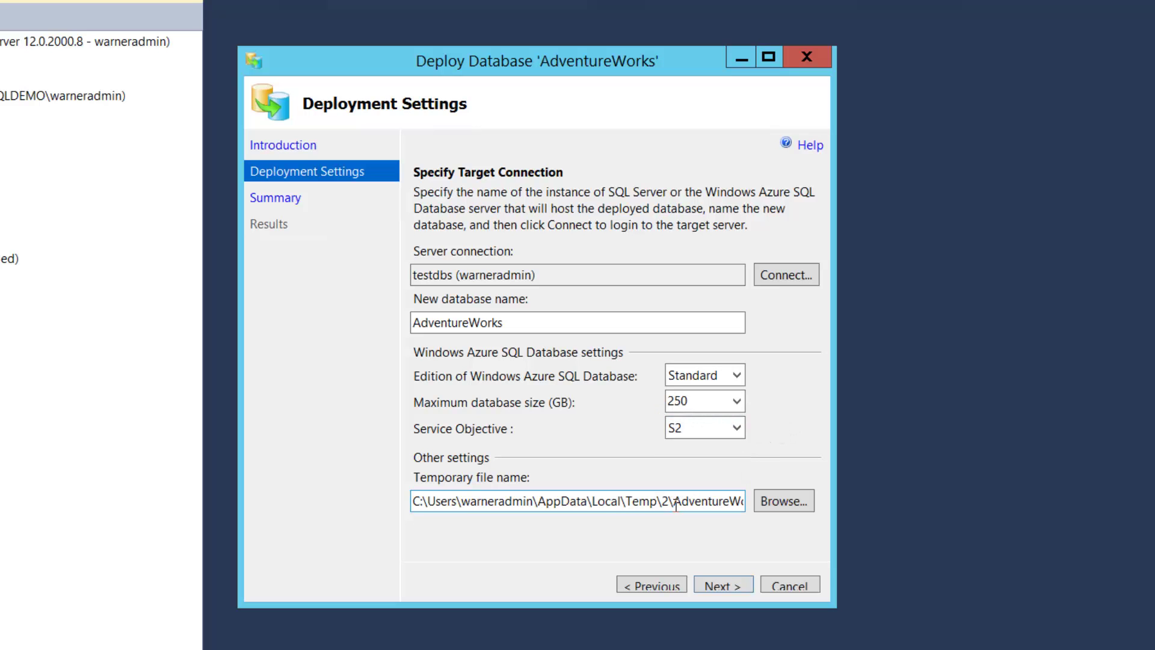
left_click(720, 501)
left_click_drag(728, 499, 767, 503)
left_click(506, 500)
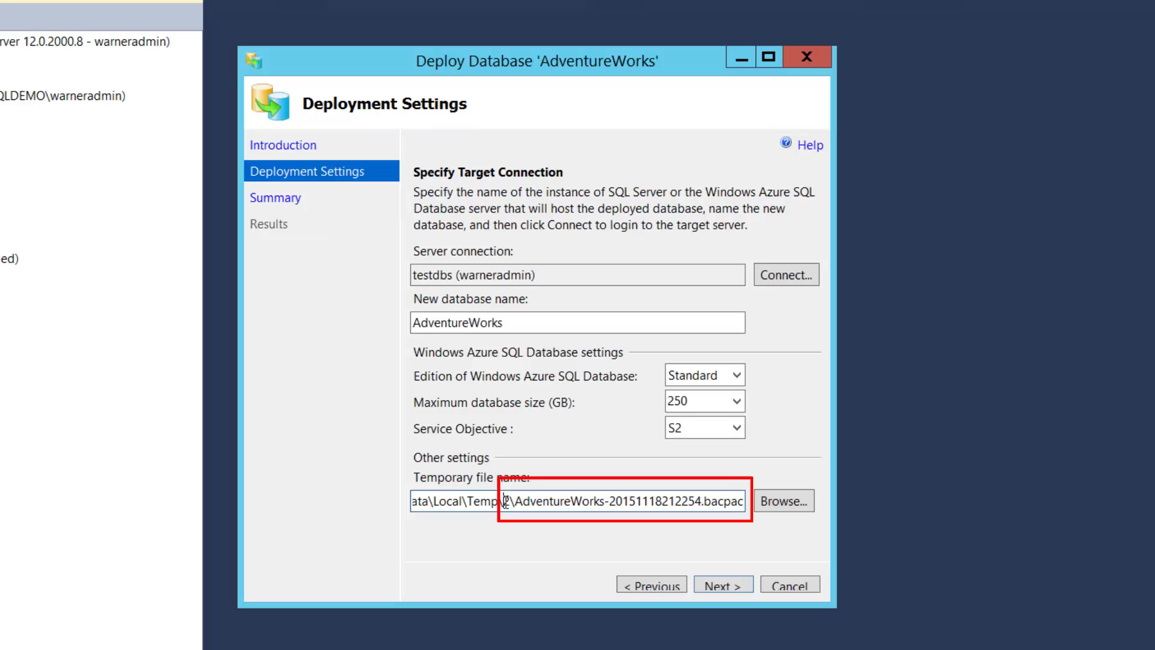
Run the AdventureWorks deployment after checking the full settings summary, look through the results list and close the wizard
left_click(720, 579)
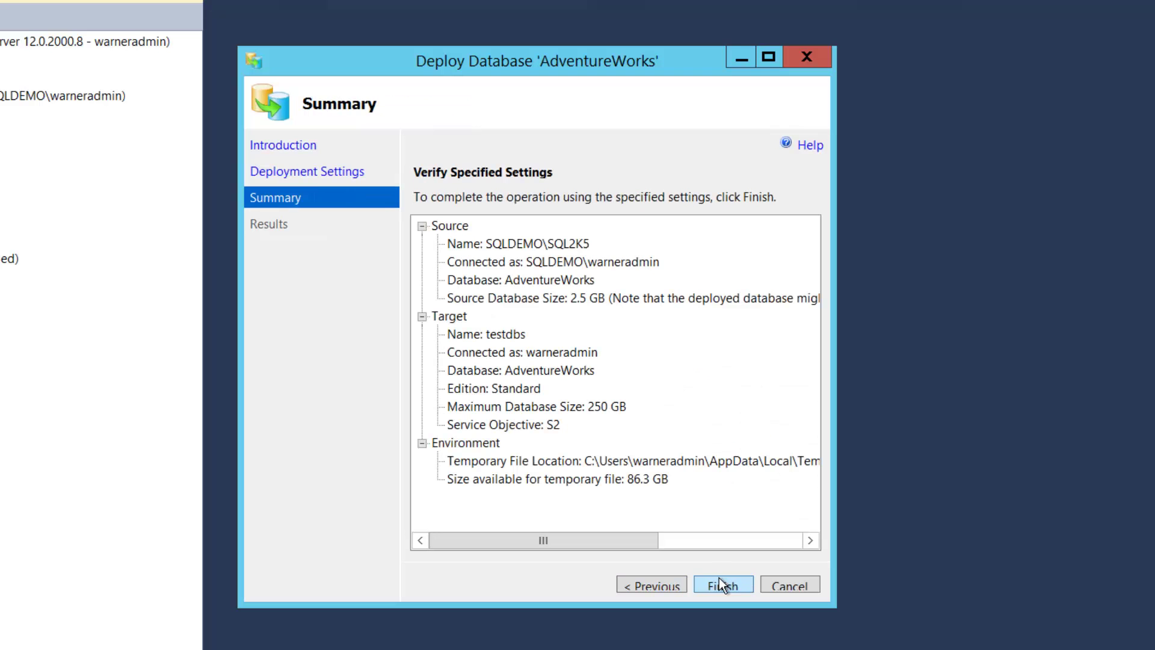
left_click_drag(835, 607, 1150, 615)
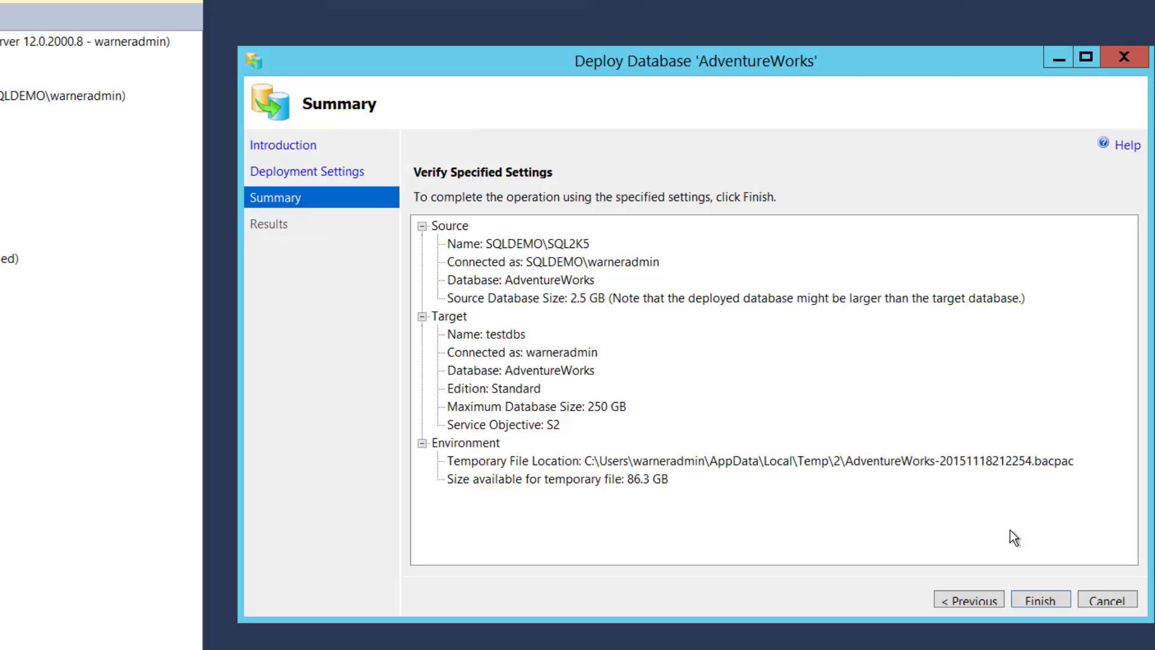
left_click(1033, 593)
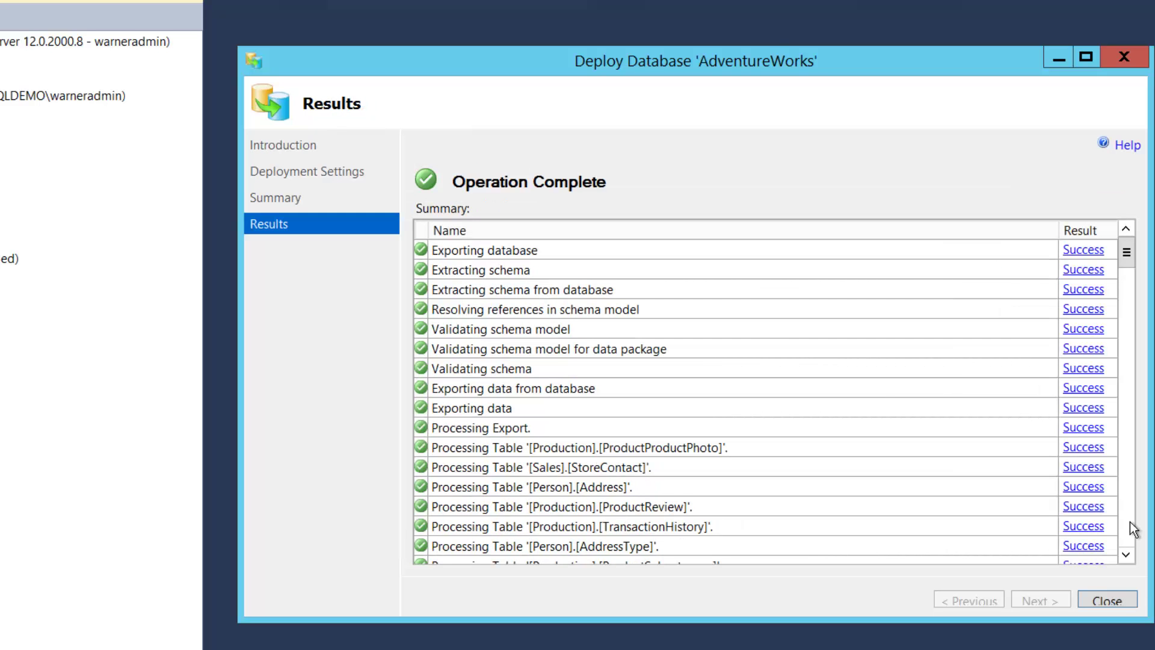
left_click_drag(1127, 265, 1124, 554)
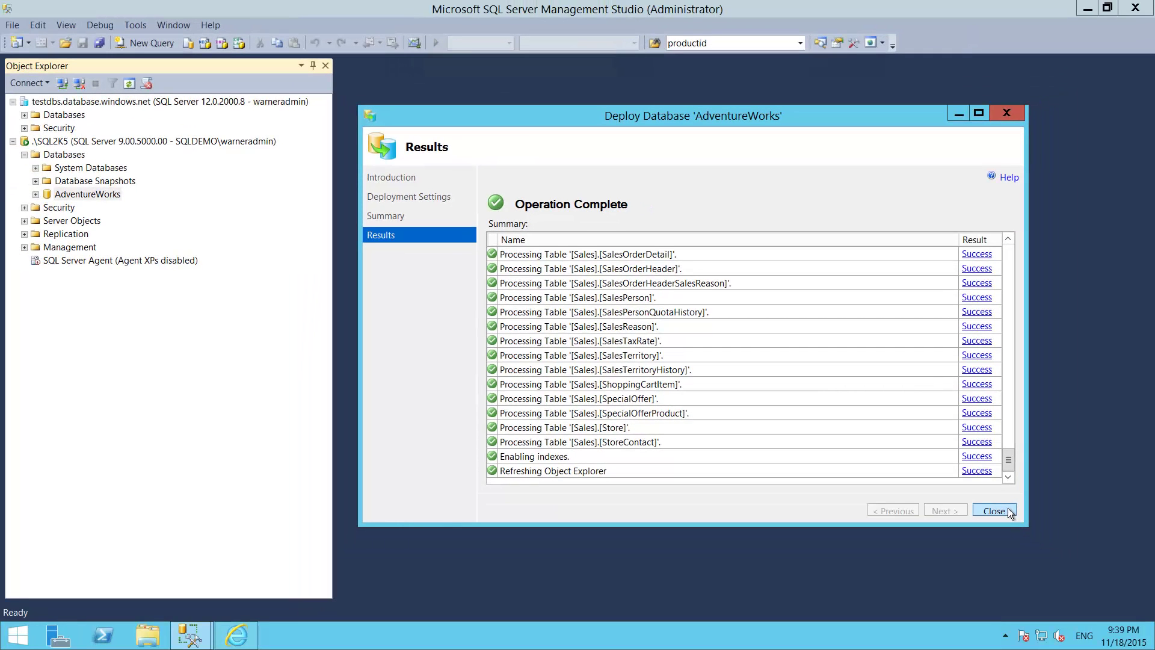
left_click(1009, 512)
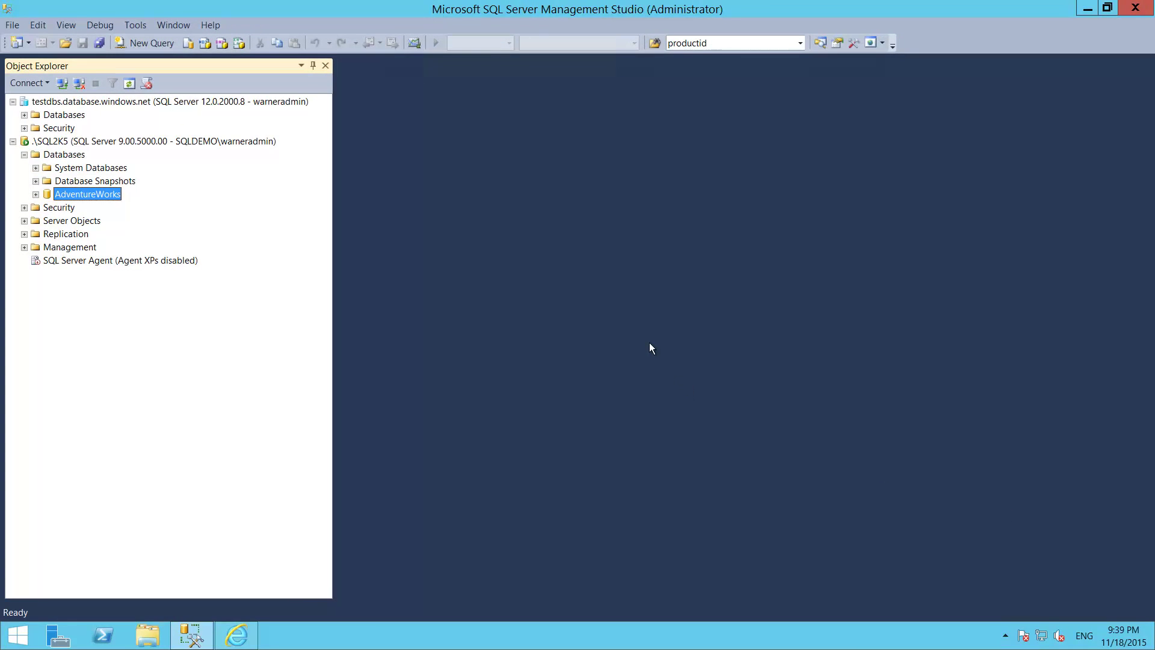
Create a new query on testdbs.database.windows.net and change its connection to the AdventureWorks database
left_click(126, 102)
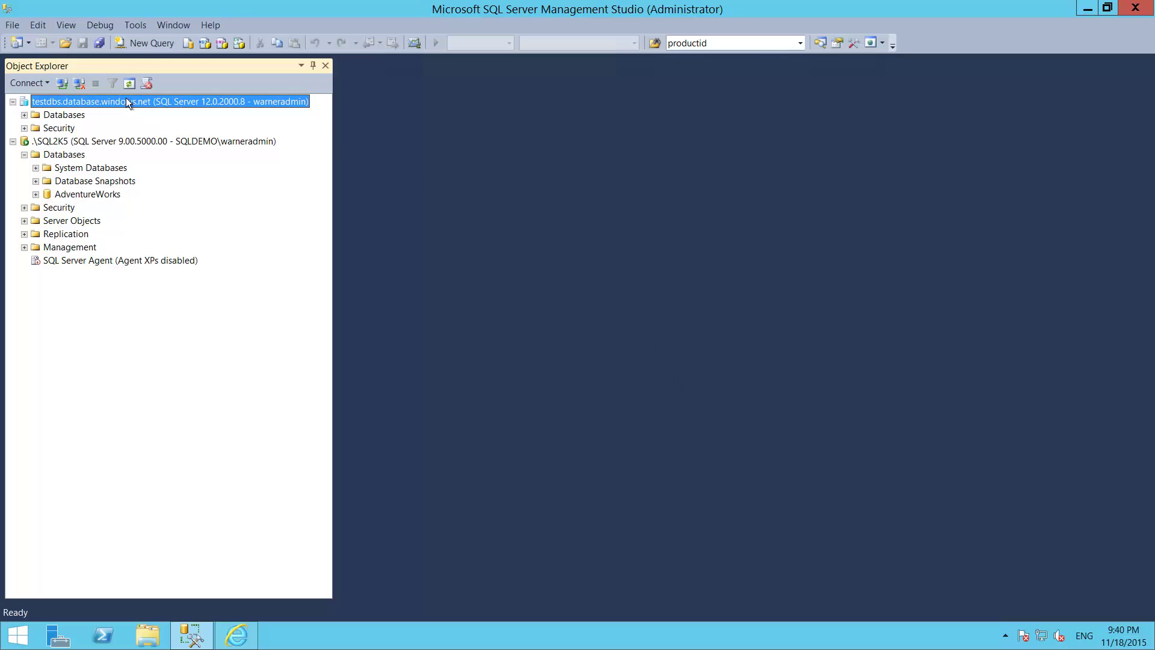
left_click(141, 43)
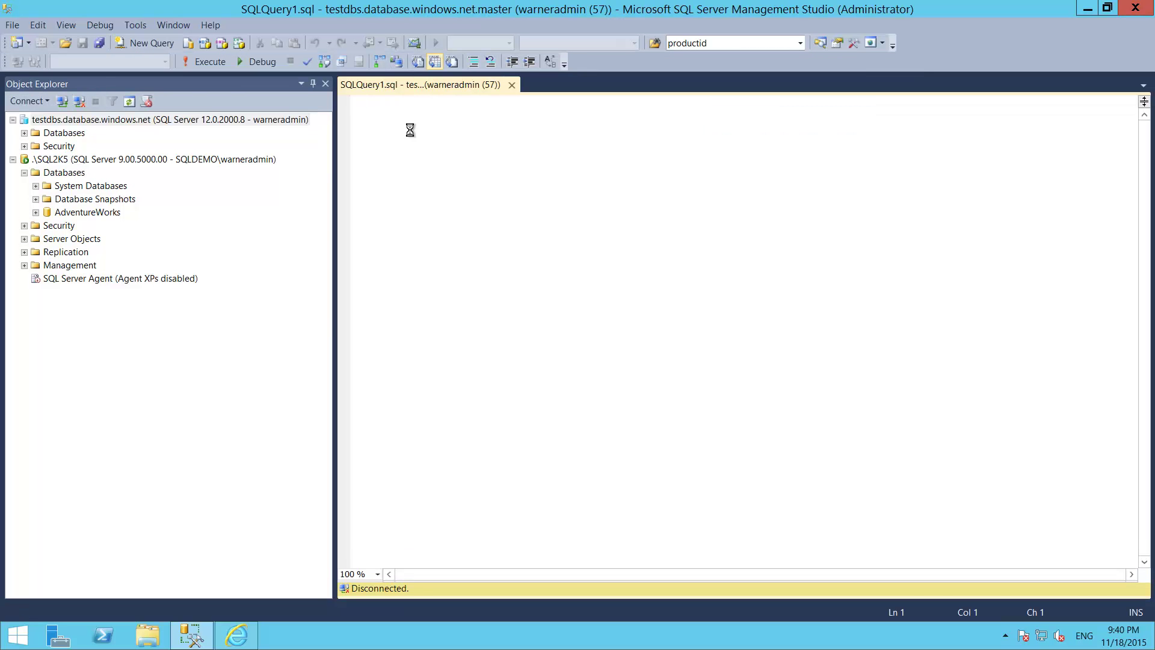
right_click(410, 130)
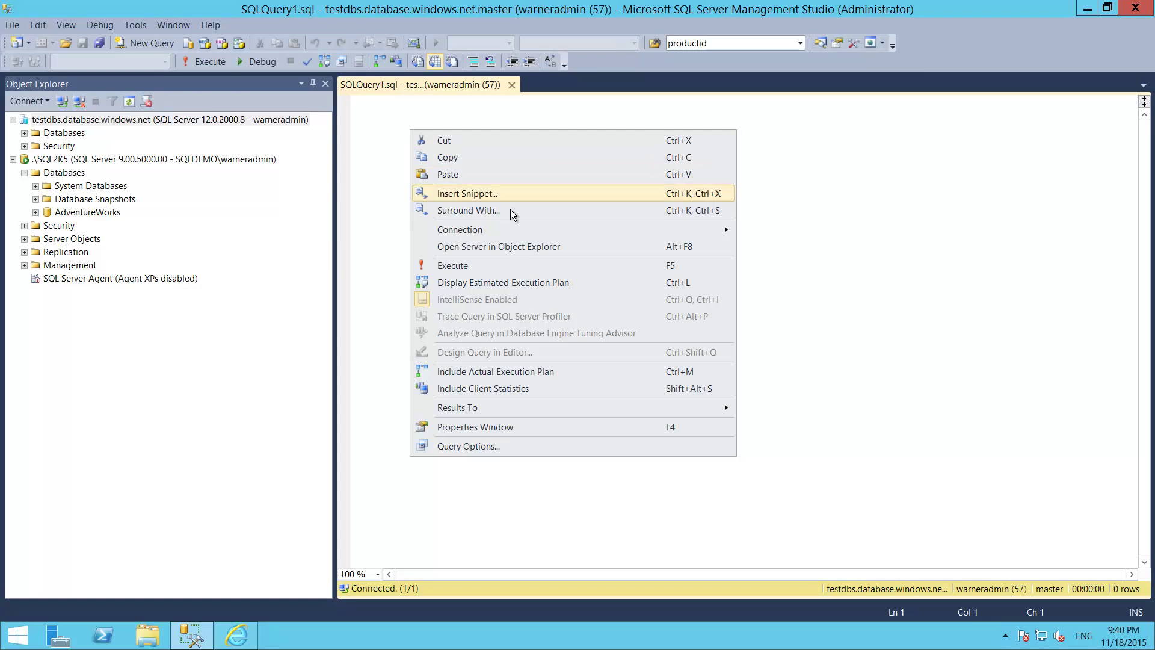
mouse_move(515, 234)
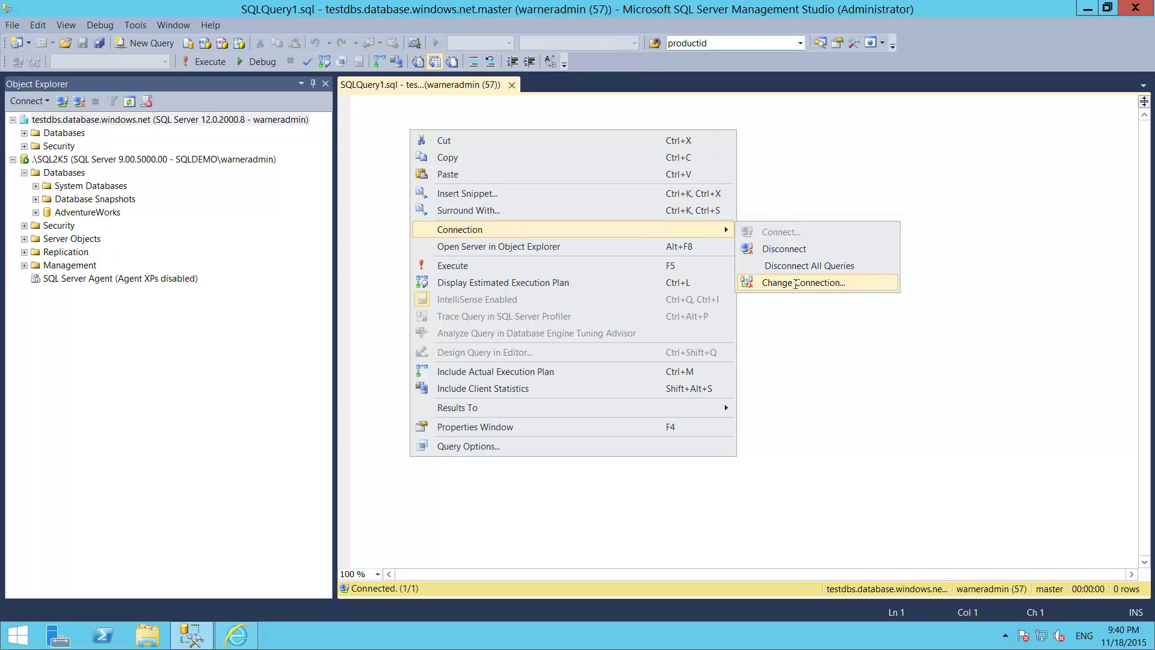
left_click(752, 281)
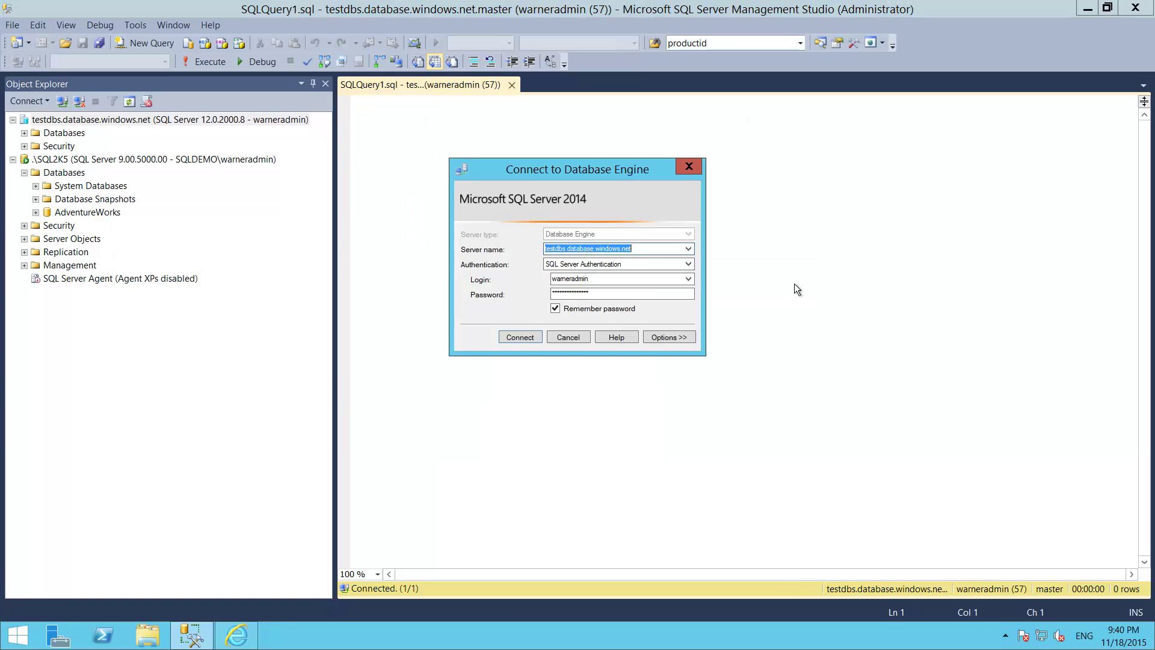
left_click(663, 335)
left_click(680, 274)
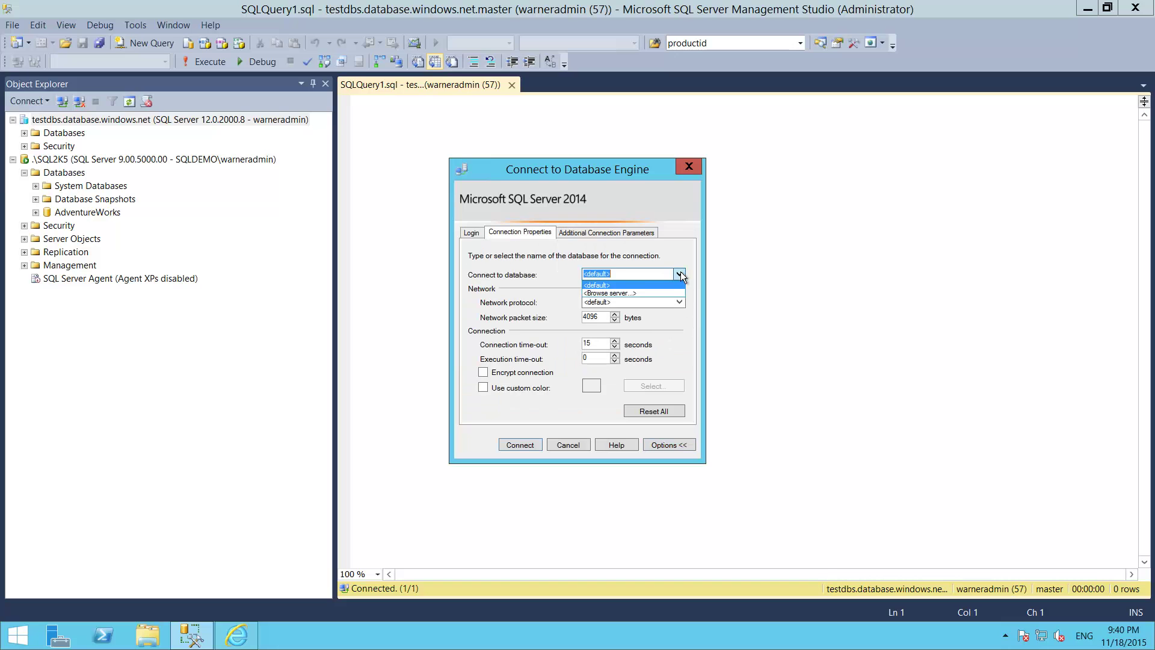
left_click(615, 266)
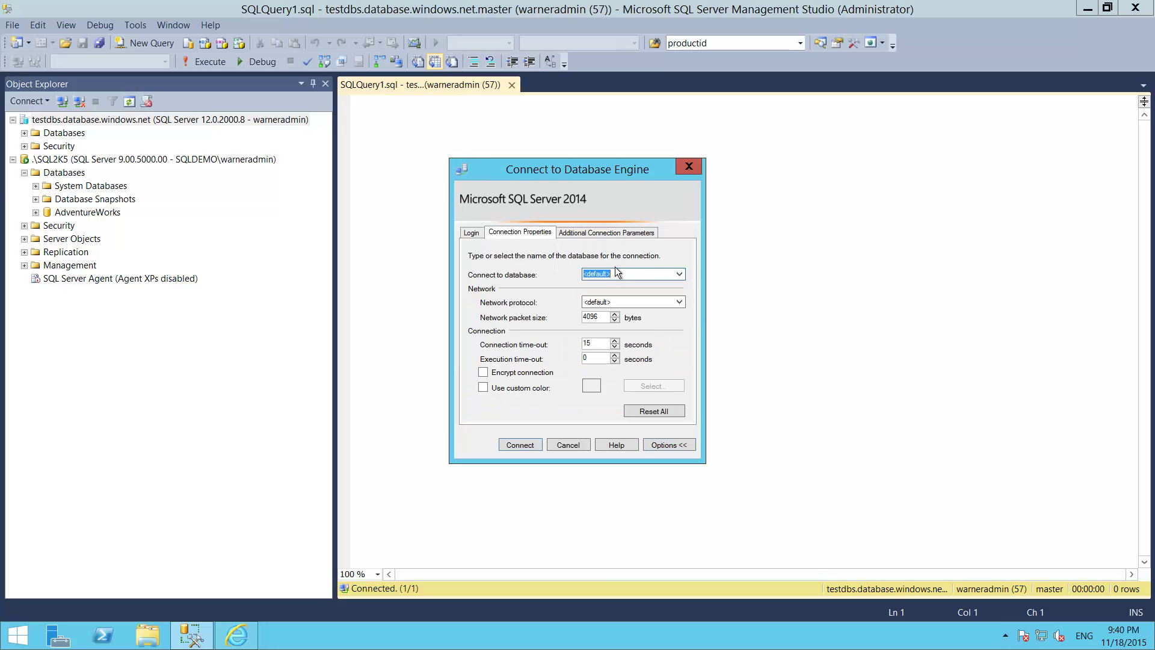
type("AdventureWorks")
left_click(521, 445)
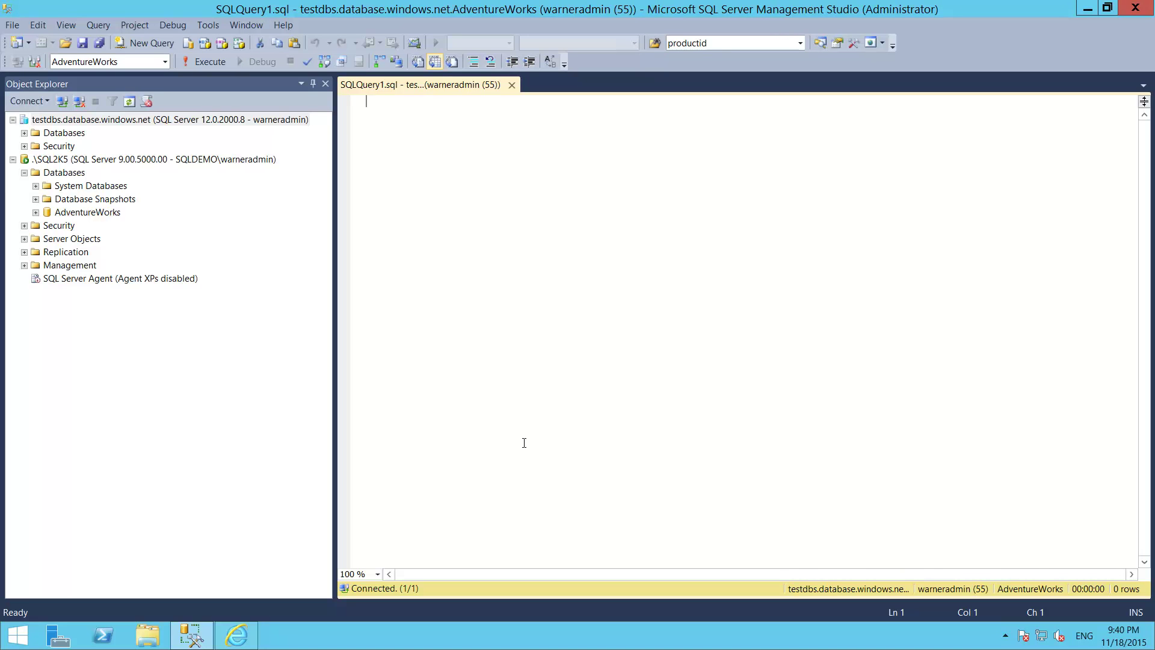
type("select @@vers")
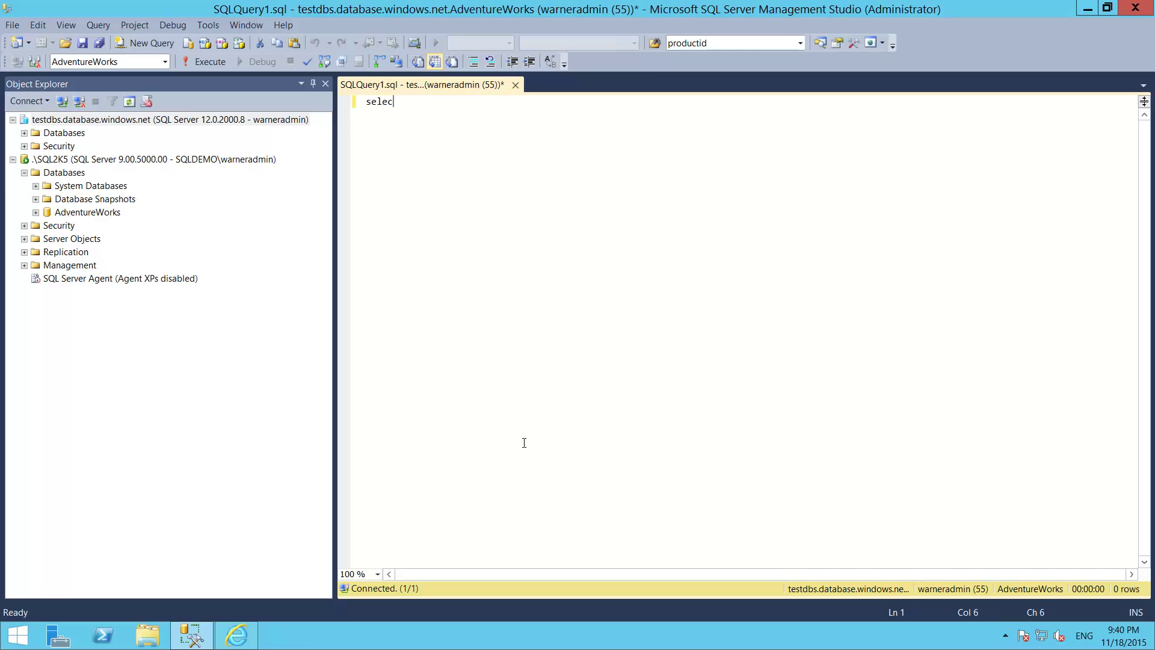
type("ion")
key("F5")
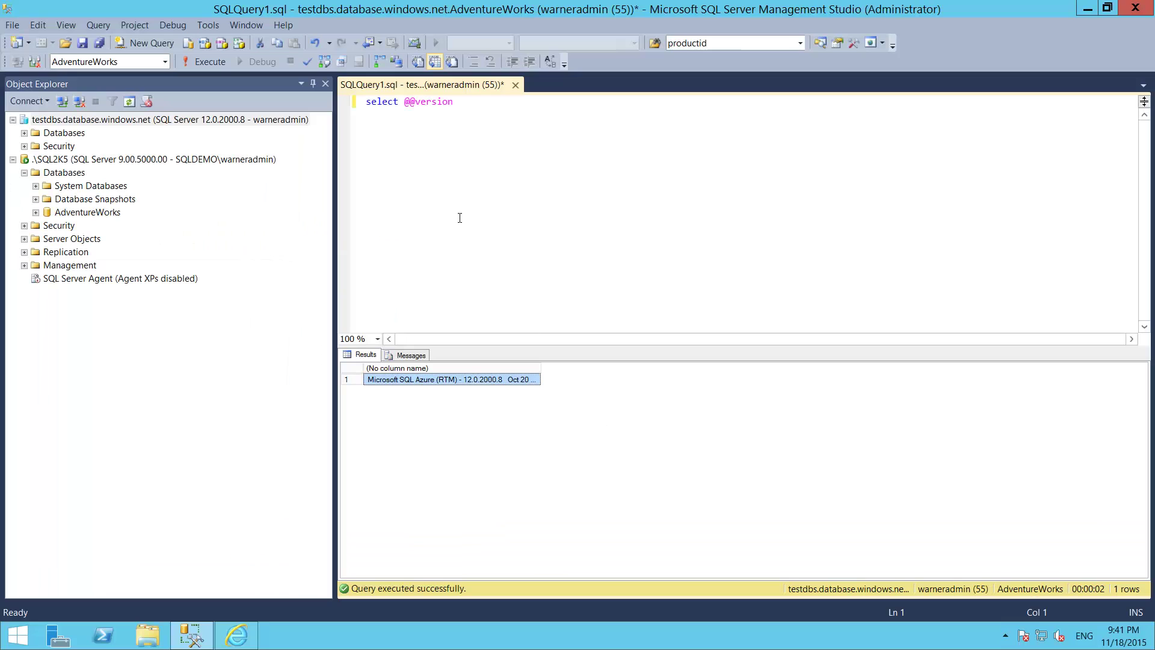
Add the query "select * from HumanResources.Employee" two lines below the version query and execute only that statement
left_click(460, 218)
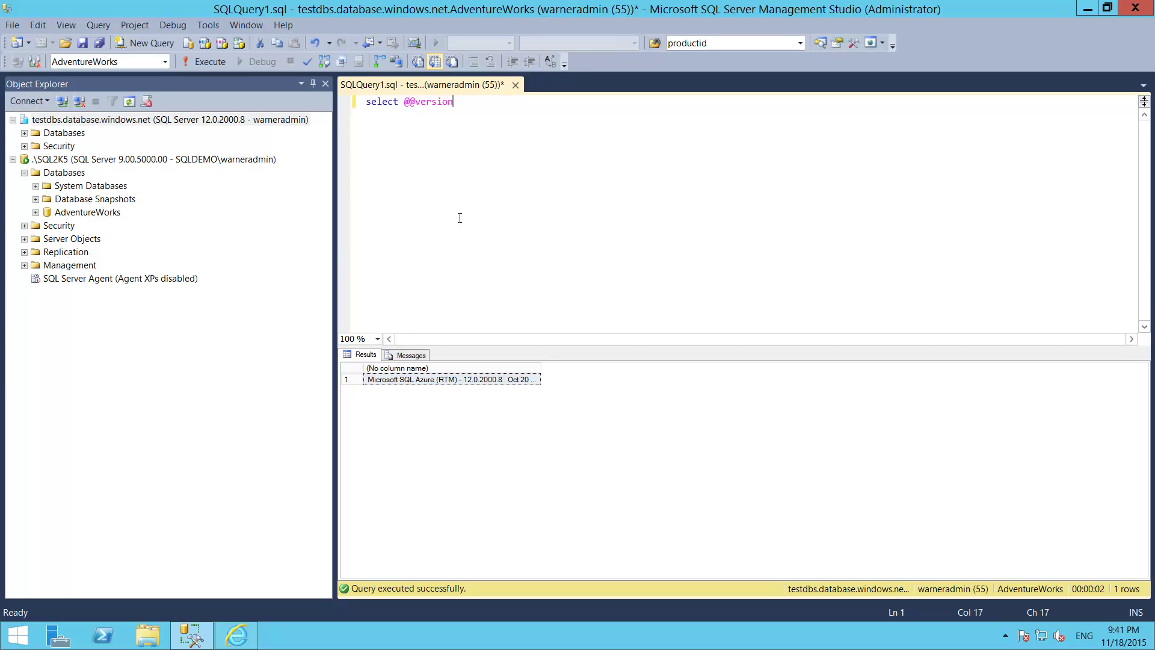
key("Return")
key("Return")
type("select * from HumanResources.Employee")
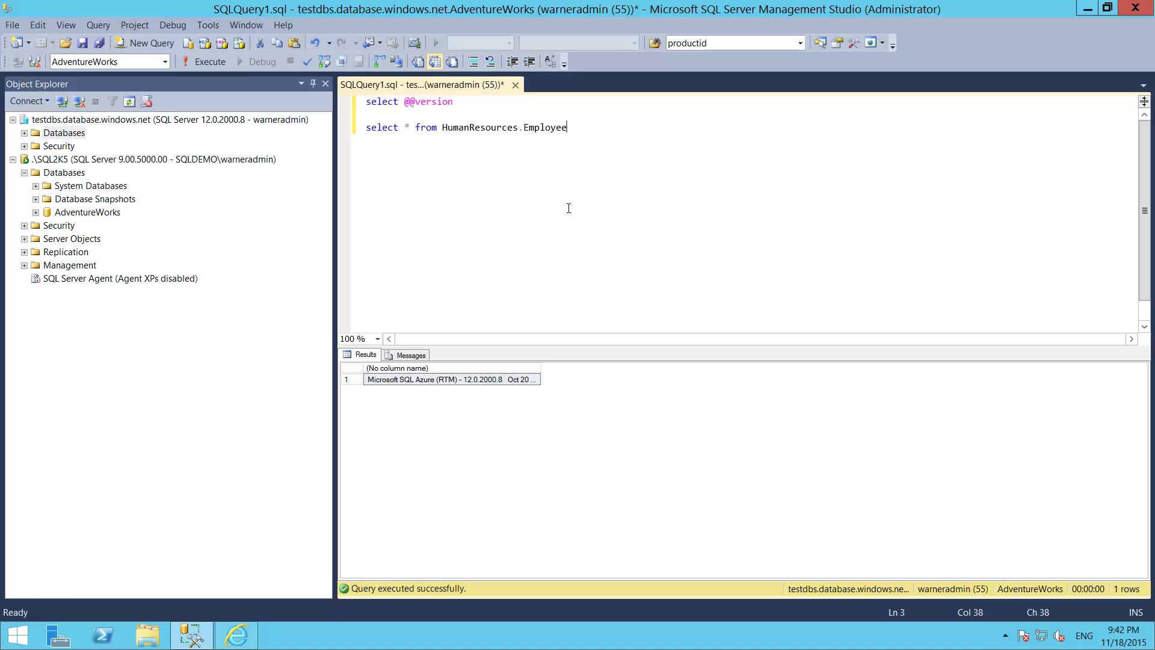
left_click_drag(580, 127, 353, 124)
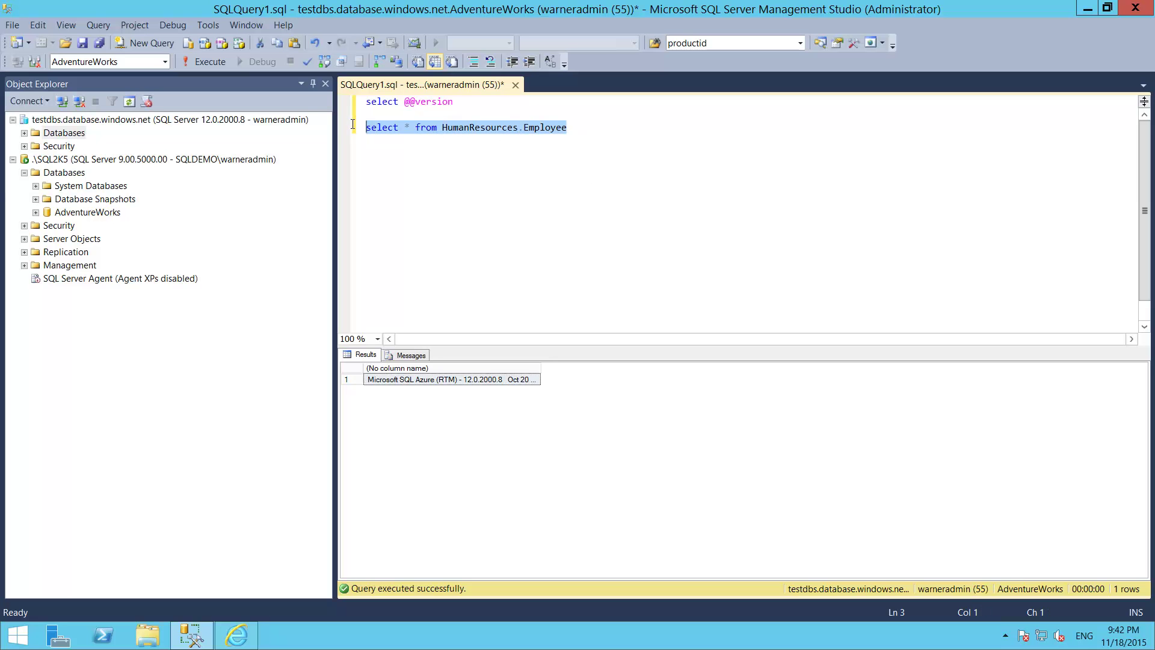
key("F5")
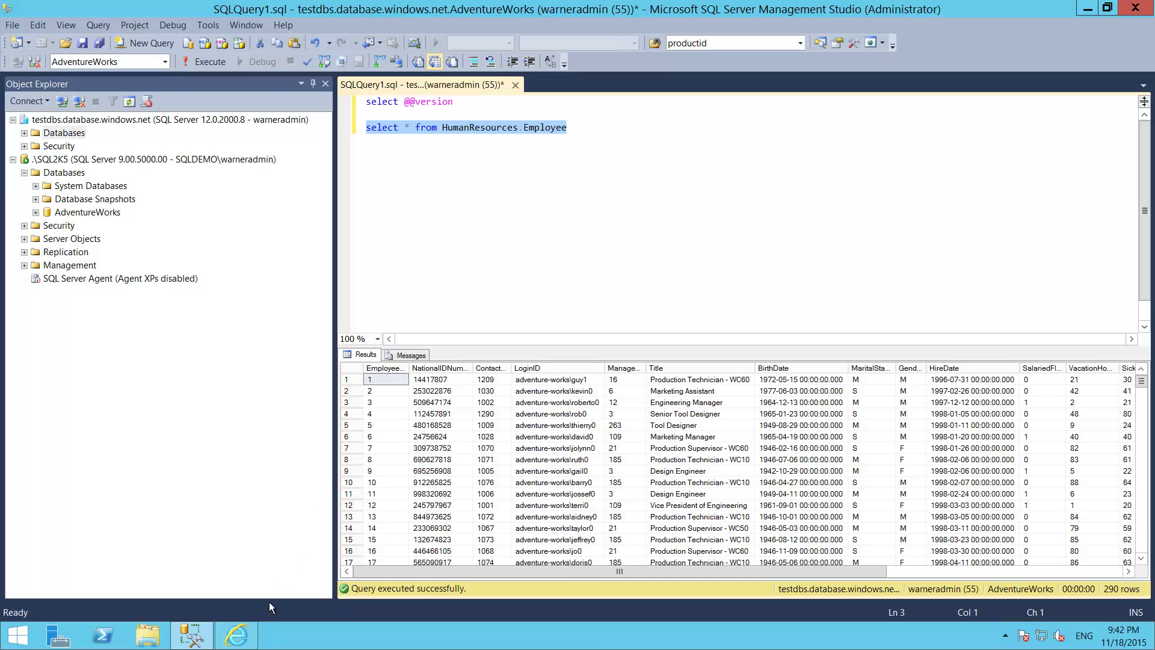
Switch to the Azure portal in Internet Explorer, search the resources for AdventureWorks and open that SQL database's details
left_click(251, 635)
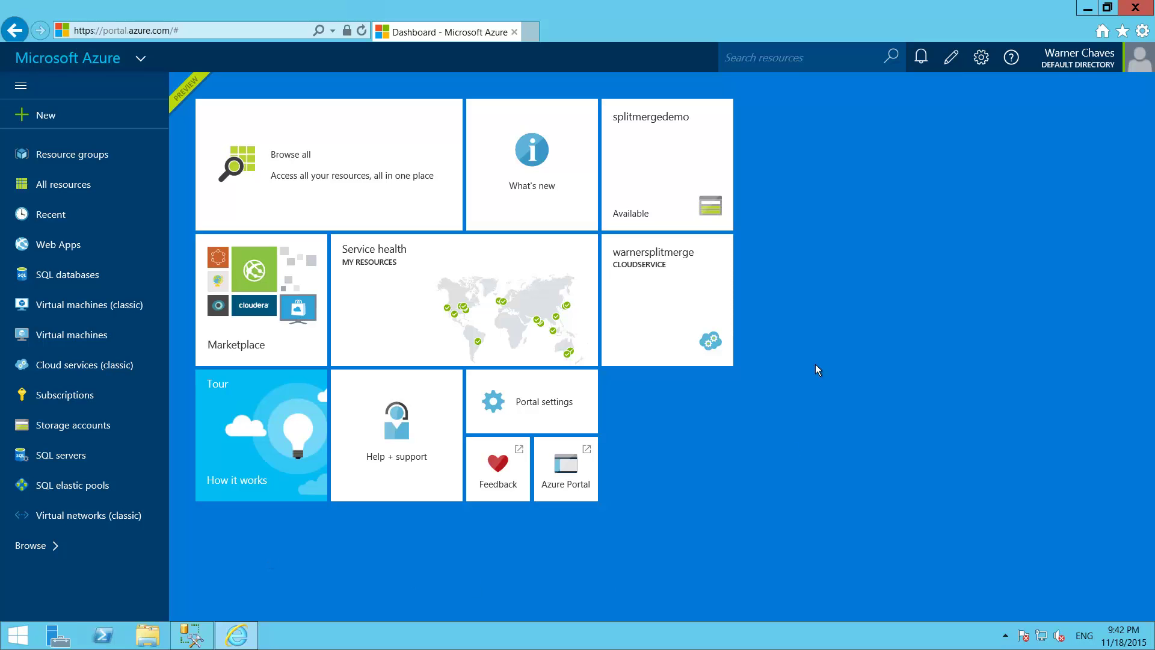
left_click(792, 60)
type("AdventureWorks")
key("Return")
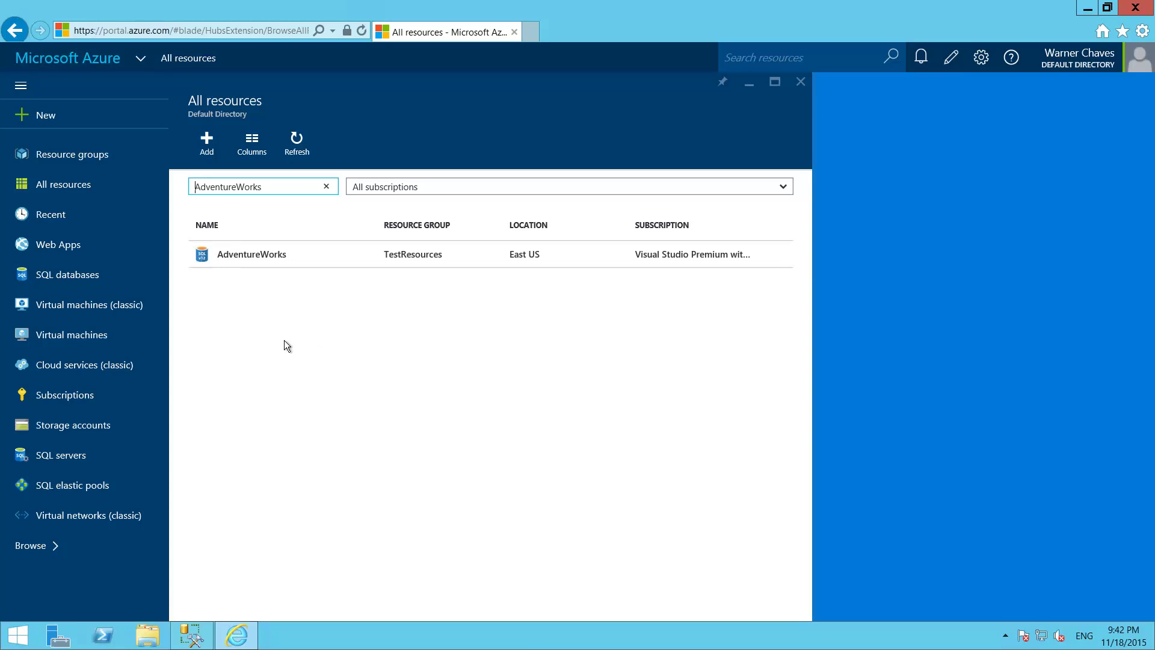
left_click(261, 259)
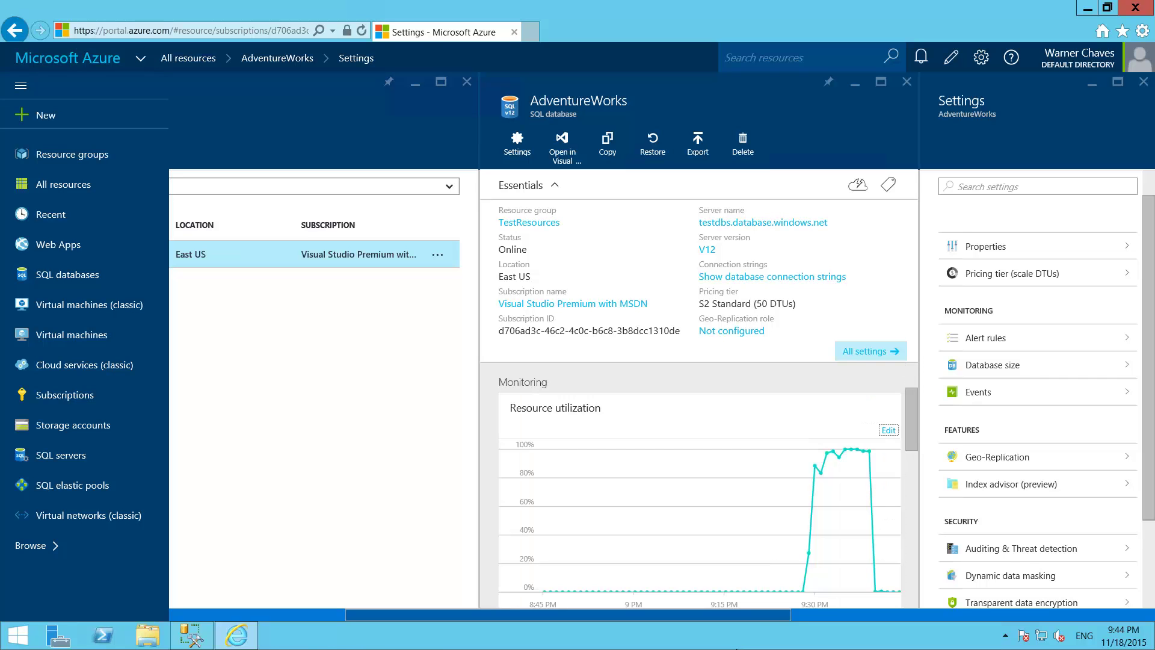
Review the available pricing tiers for the AdventureWorks database, then close the tier list without changing the plan
left_click(1002, 276)
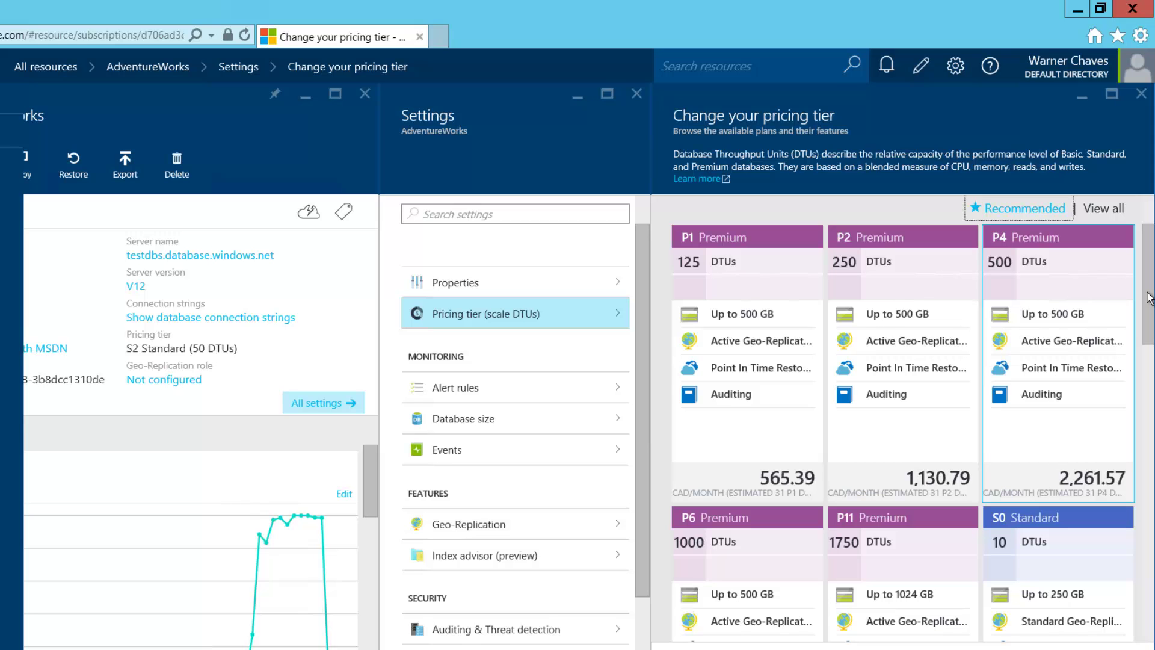
left_click_drag(1149, 298, 1151, 319)
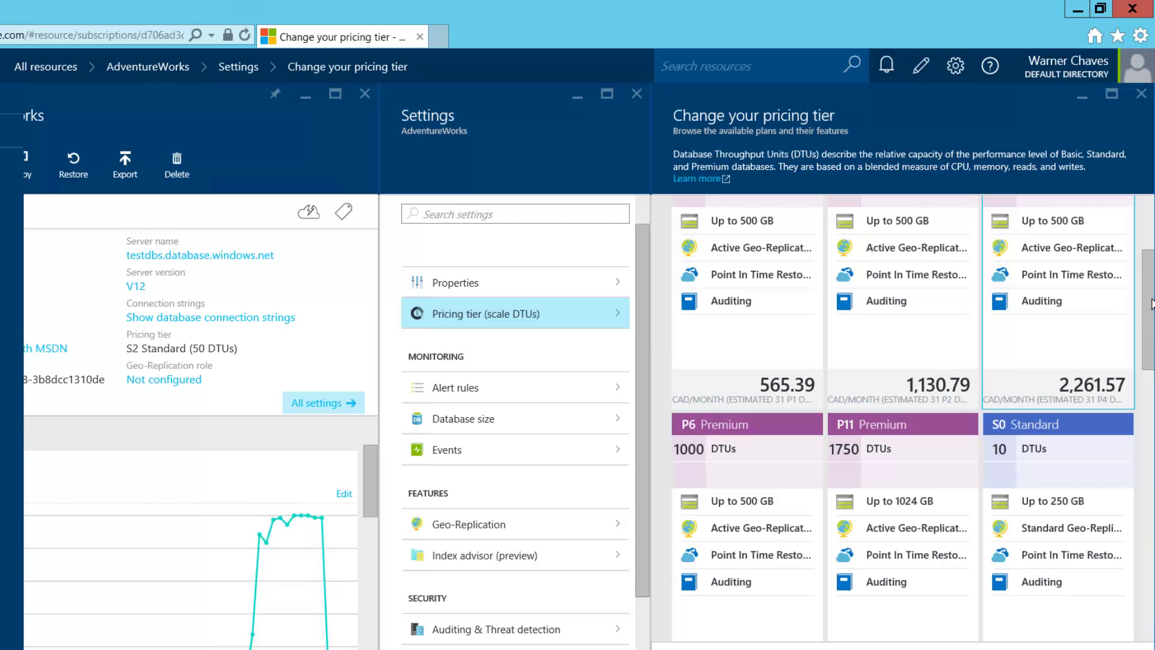
left_click(1142, 95)
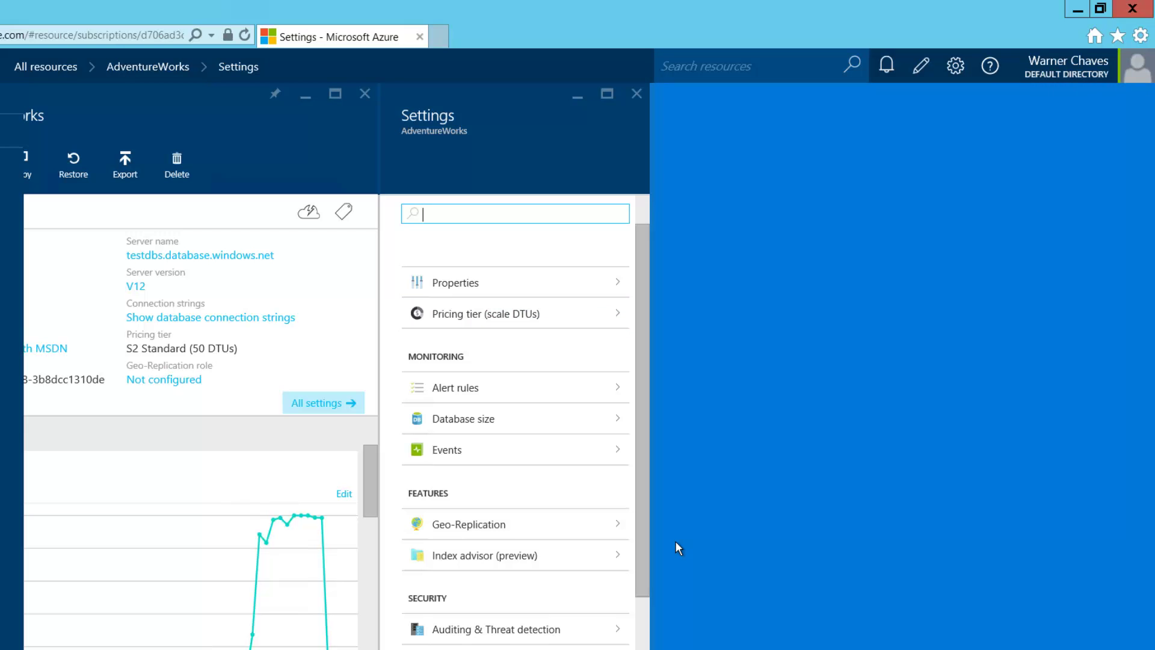
Create a non-readable geo-replication secondary of AdventureWorks in the West US region on server westdbs with the S2 Standard tier
left_click(541, 525)
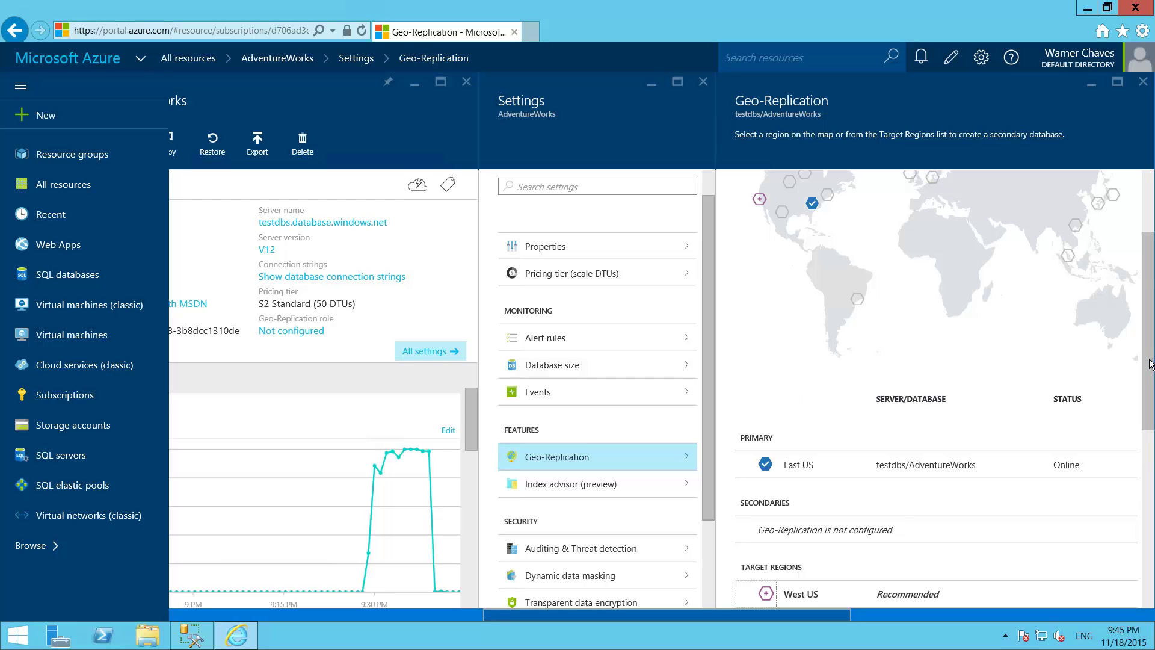
left_click_drag(1151, 364, 1151, 425)
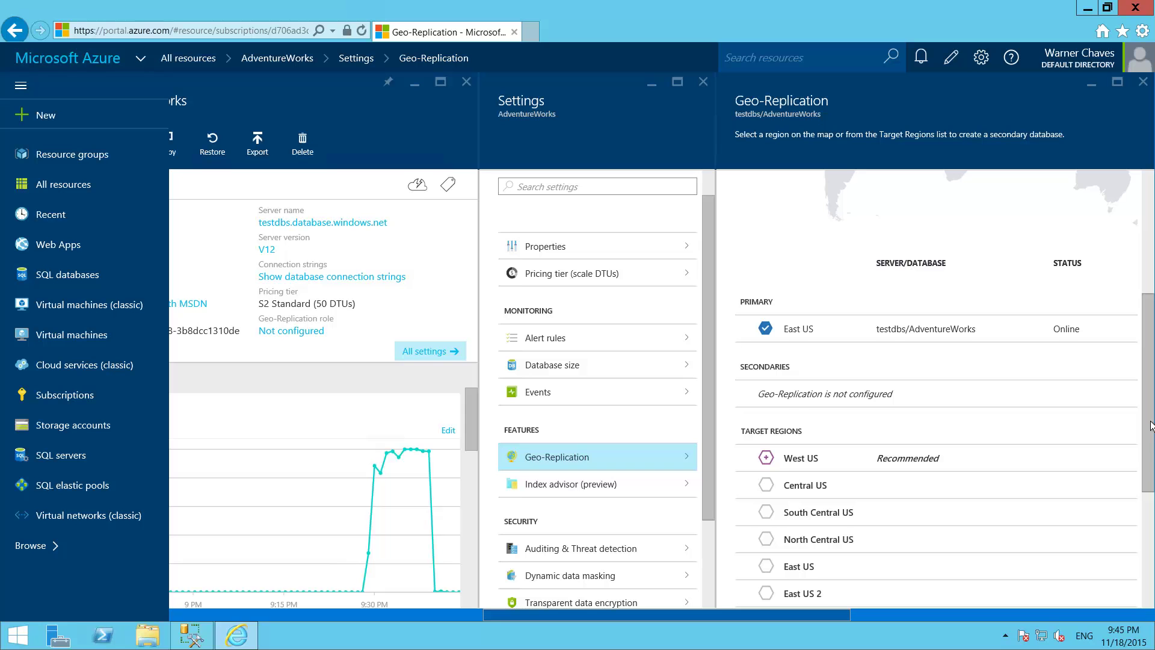
left_click(807, 461)
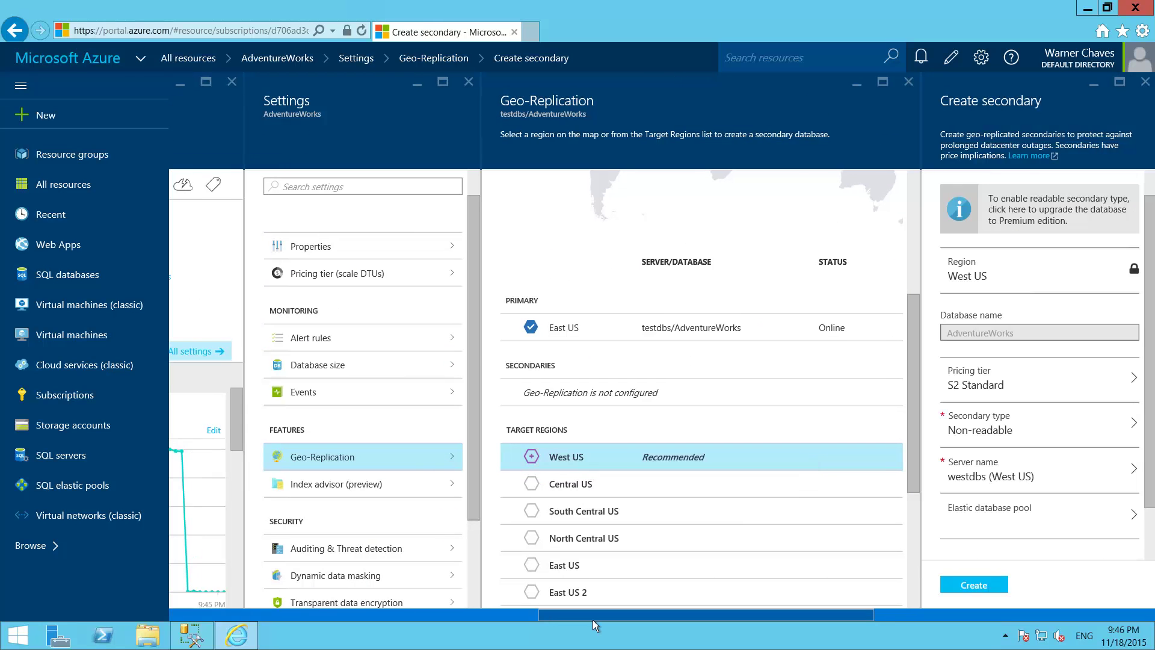
left_click(970, 586)
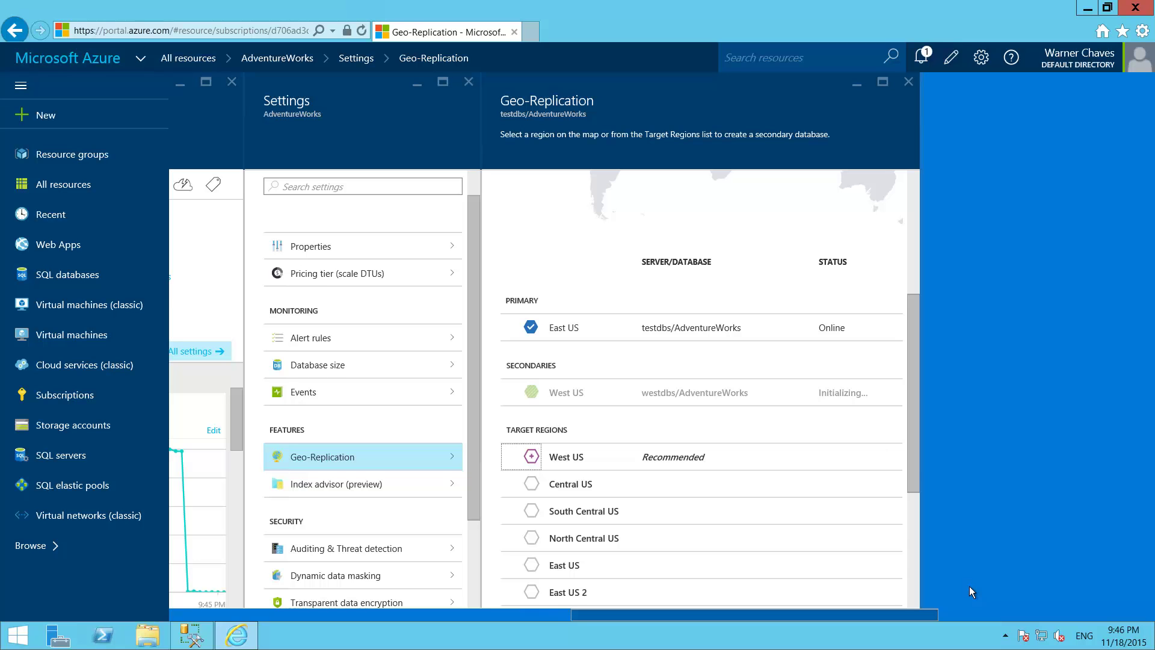
Check the replication map and the secondaries list, close Geo-Replication and look through the database's security settings
left_click_drag(915, 461, 912, 382)
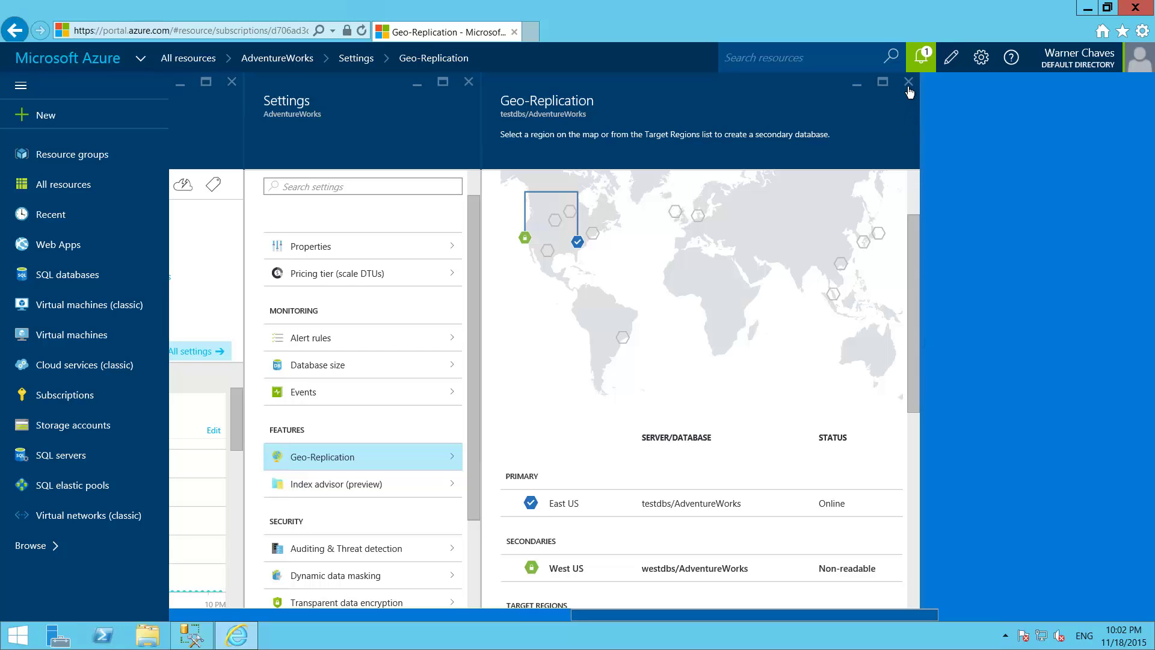
left_click(909, 84)
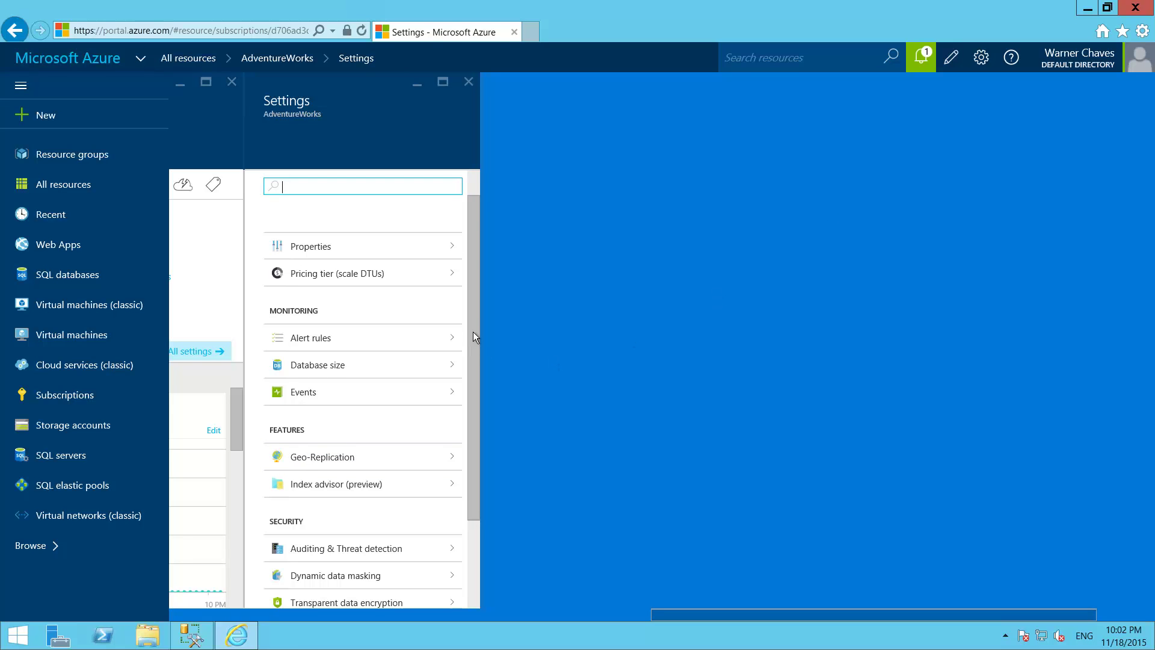
left_click_drag(472, 333, 476, 388)
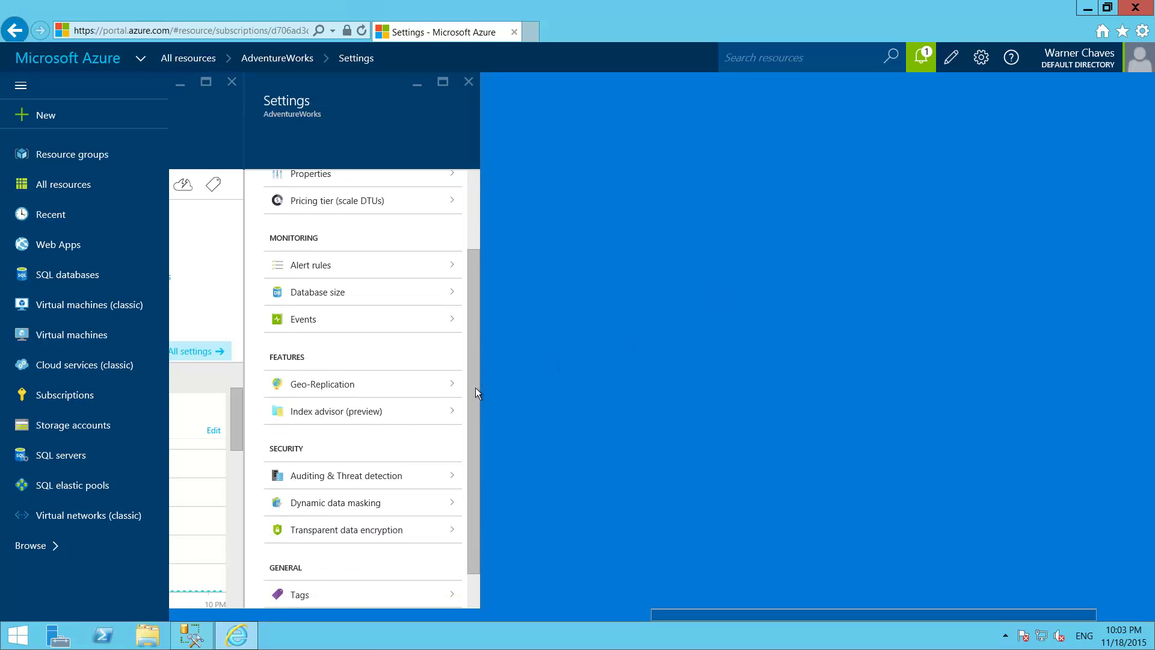